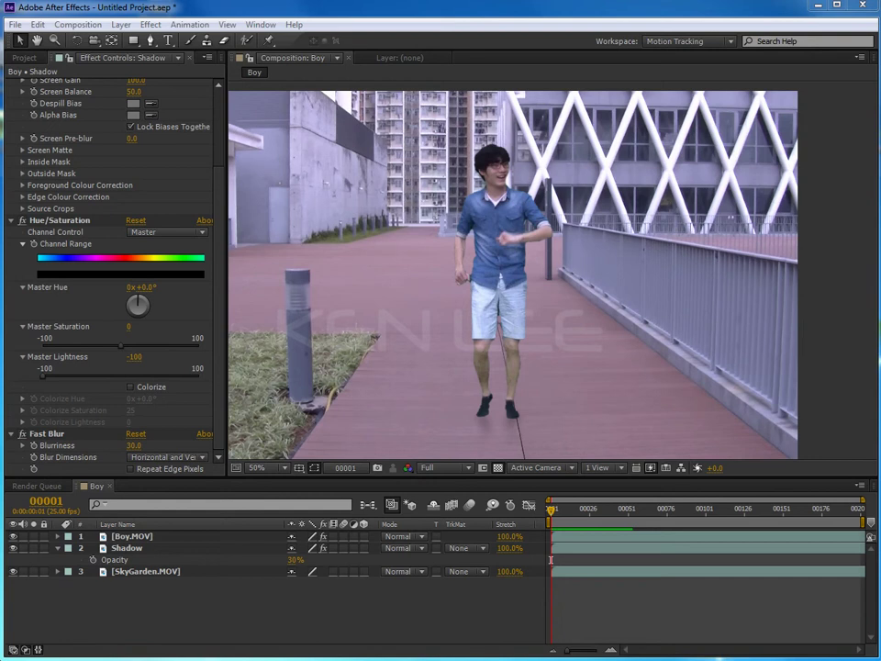
Pre-compose Boy.MOV and Shadow into a new composition named 'Boy', moving all attributes
{"action": "left_click", "coordinate": [142, 537]}
{"action": "left_click", "coordinate": [140, 546]}
{"action": "left_click", "coordinate": [137, 537]}
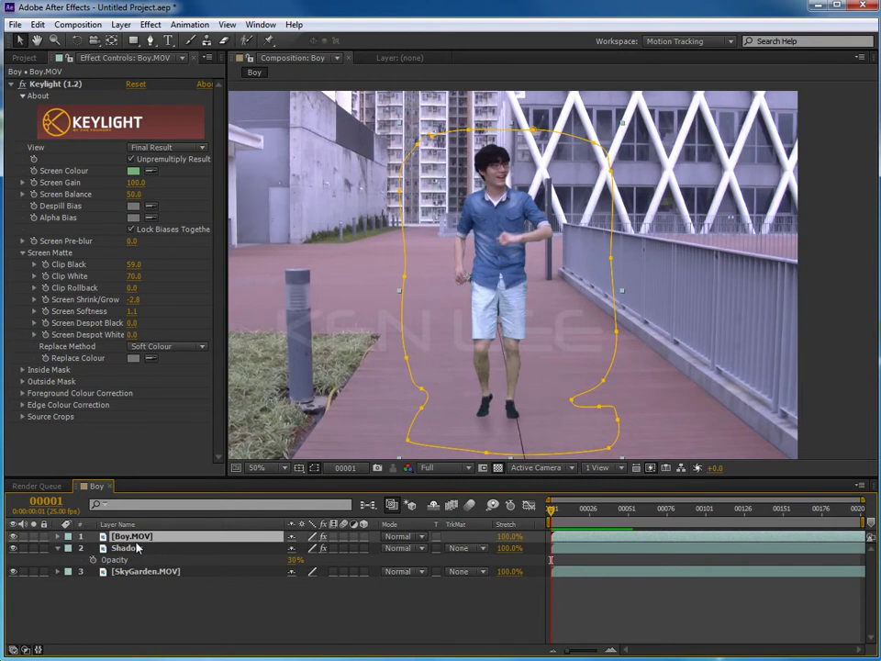
{"action": "left_click", "coordinate": [138, 548], "text": "ctrl"}
{"action": "left_click", "coordinate": [122, 25]}
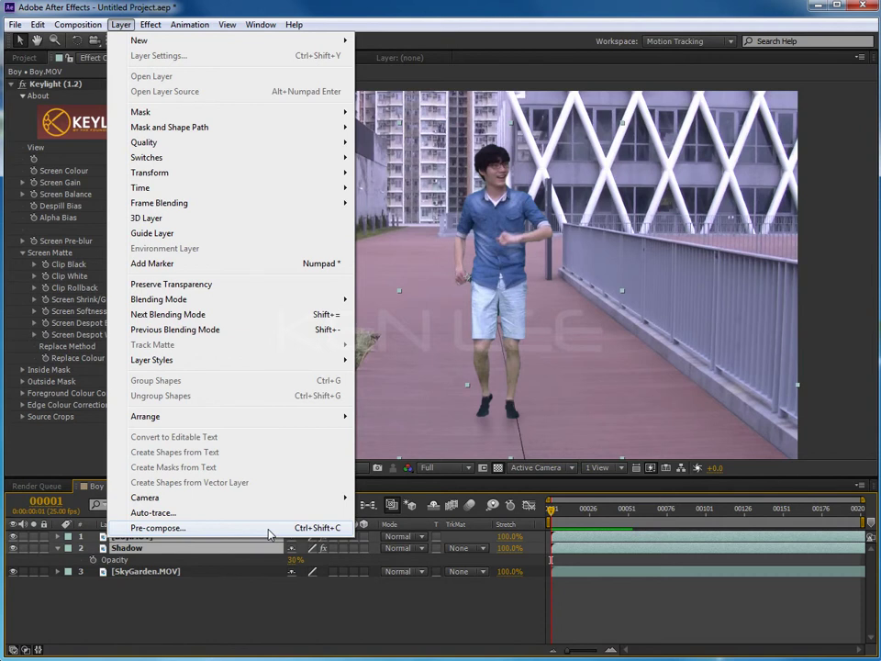
{"action": "left_click", "coordinate": [270, 528]}
{"action": "type", "text": "Boy"}
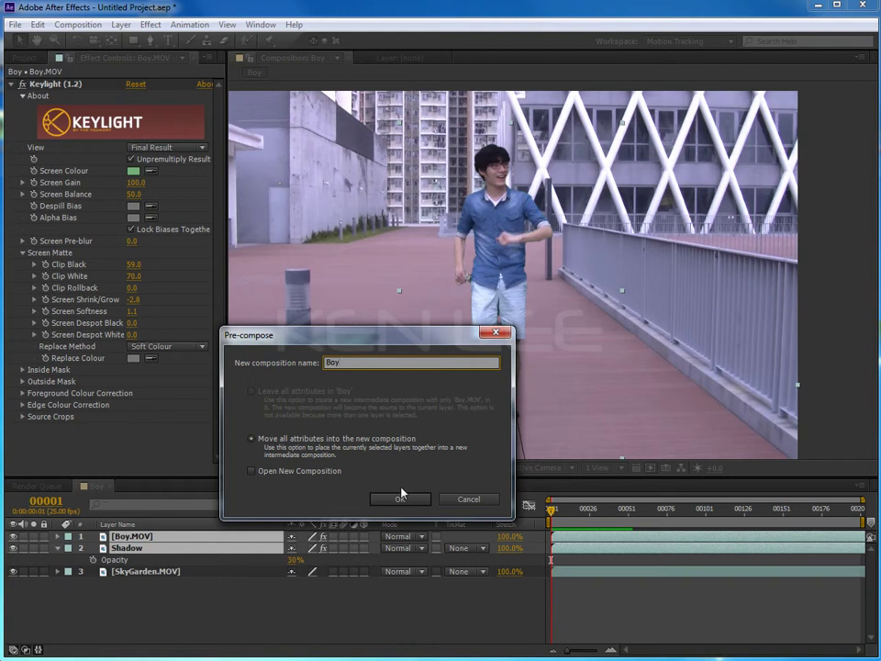
{"action": "left_click", "coordinate": [399, 496]}
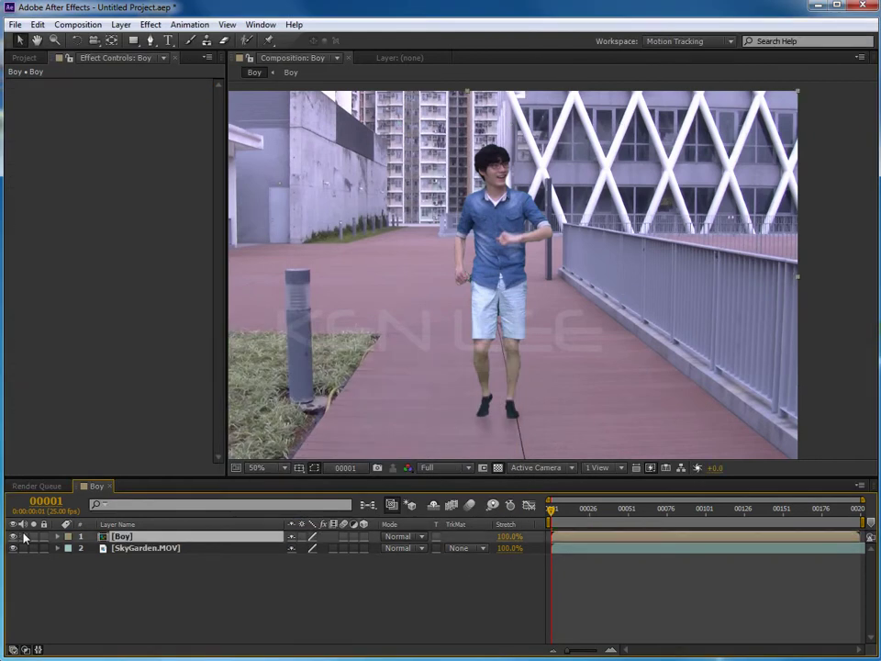
Drag the boy toward the right of the frame and trim the Boy layer to end at frame 25
{"action": "mouse_move", "coordinate": [559, 272]}
{"action": "left_mouse_down"}
{"action": "mouse_move", "coordinate": [611, 273]}
{"action": "mouse_move", "coordinate": [541, 341]}
{"action": "left_mouse_up"}
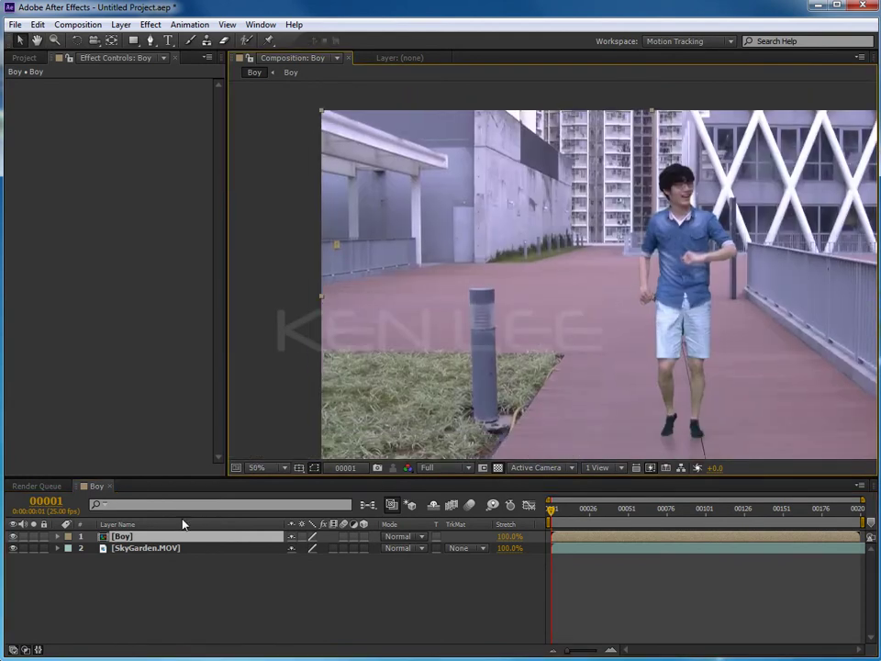
{"action": "left_click", "coordinate": [123, 538]}
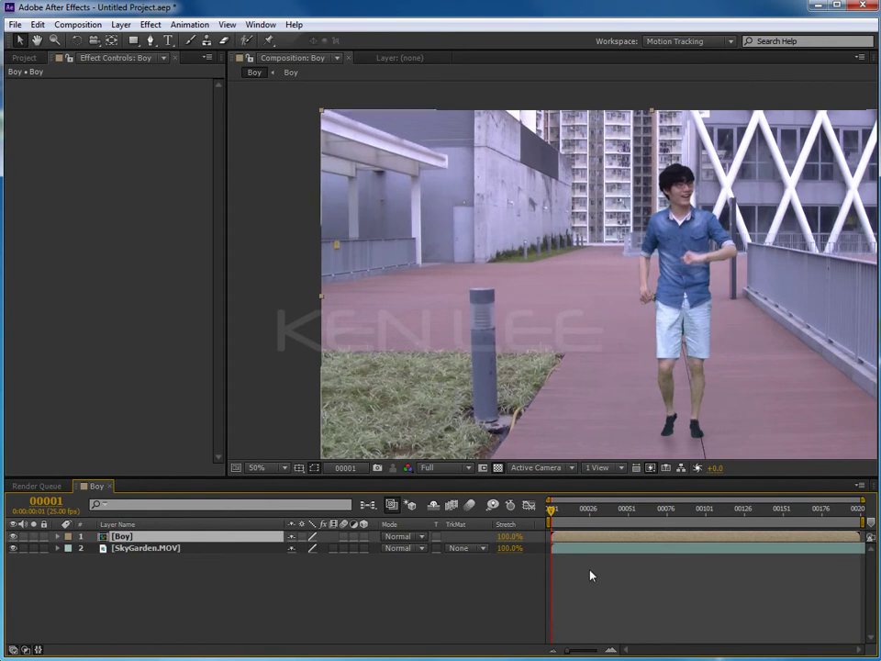
{"action": "key", "text": "equal"}
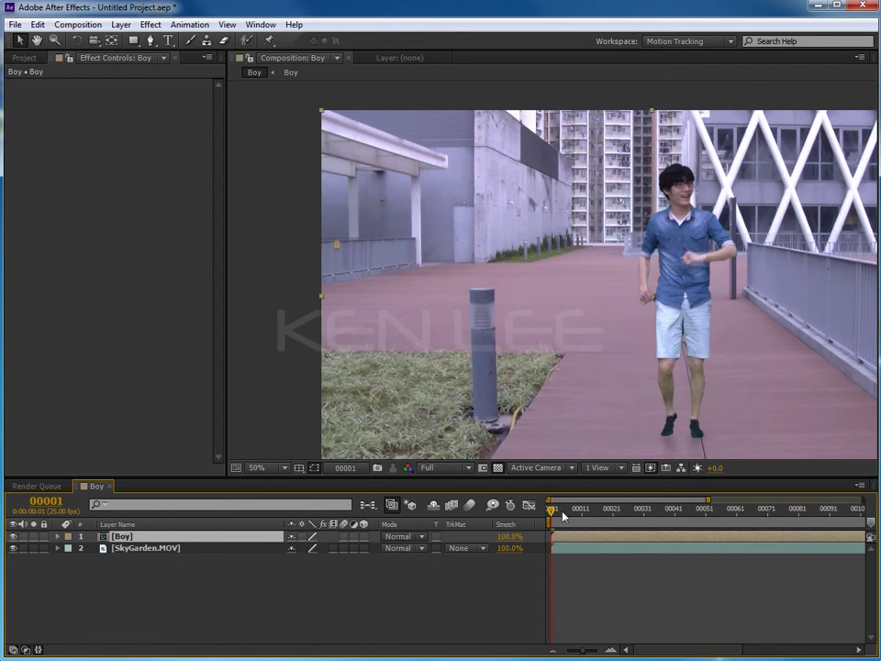
{"action": "left_click_drag", "start_coordinate": [551, 507], "coordinate": [628, 508]}
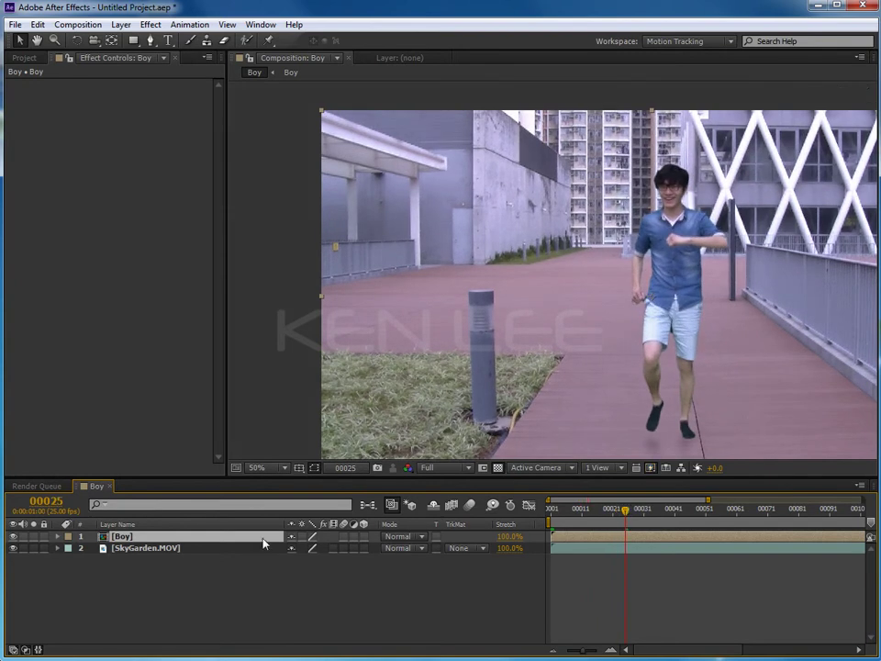
{"action": "key", "text": "alt+bracketright"}
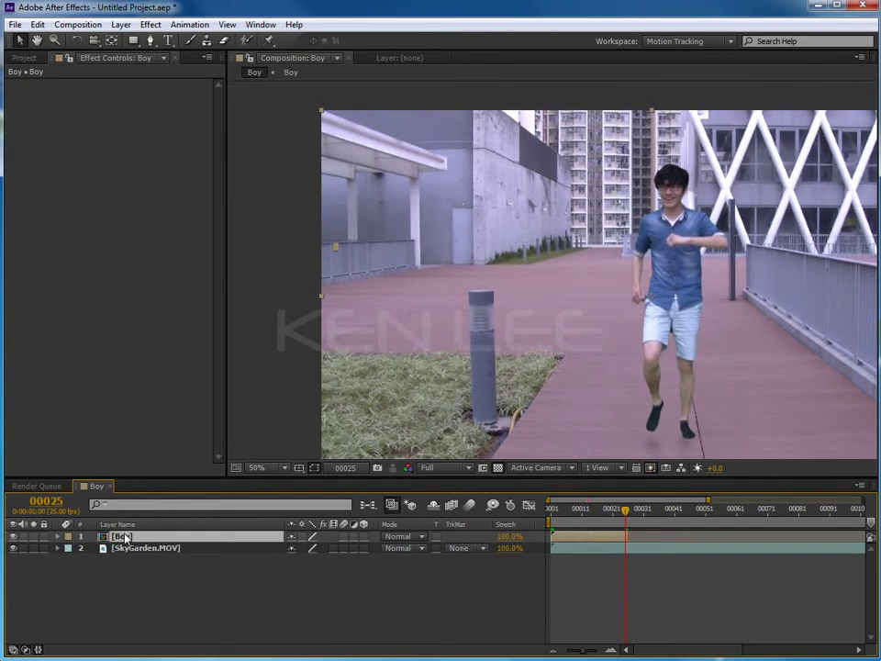
Zoom the timeline in further and park the time indicator at frame 5
{"action": "left_click", "coordinate": [551, 507]}
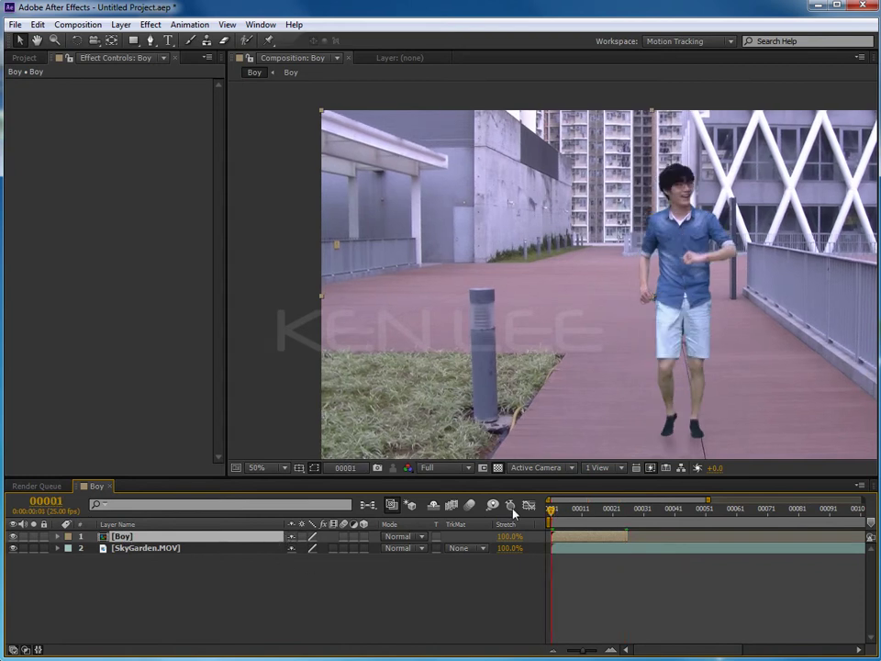
{"action": "key", "text": "equal"}
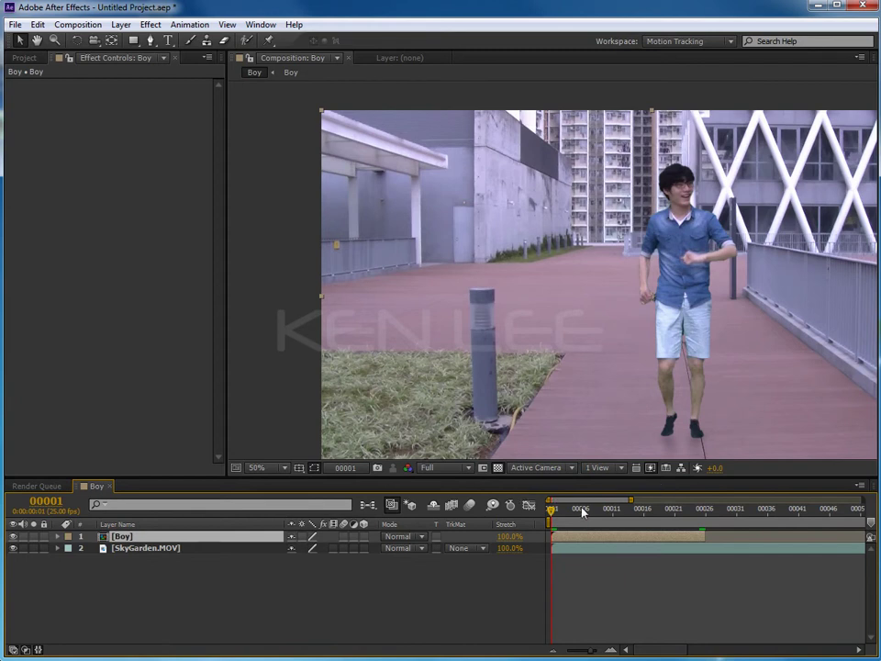
{"action": "left_click", "coordinate": [580, 510]}
{"action": "key", "text": "Page_Up"}
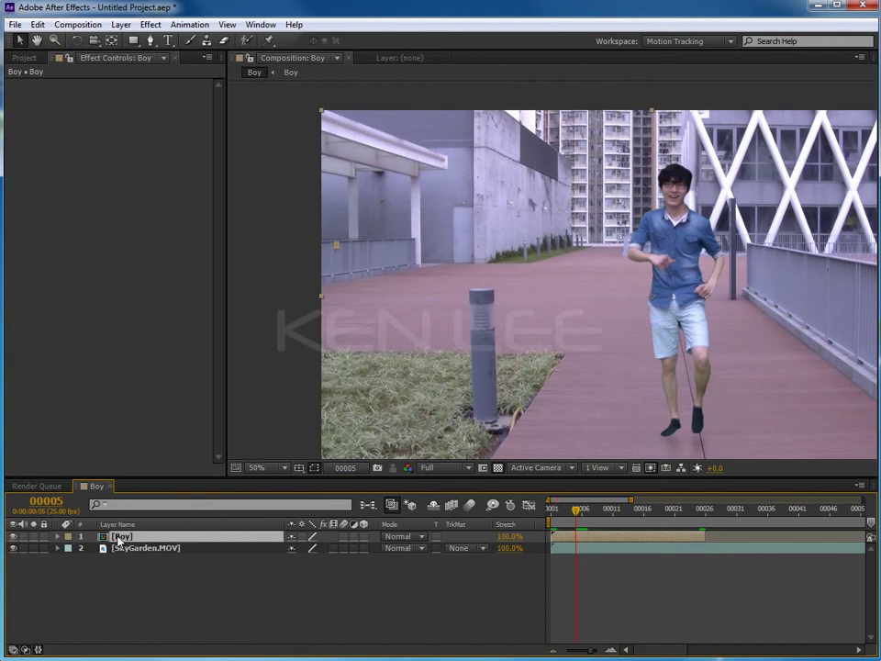
Apply CC Radial Blur from Blur & Sharpen to the Boy layer and set its Amount to 0
{"action": "left_click", "coordinate": [150, 25]}
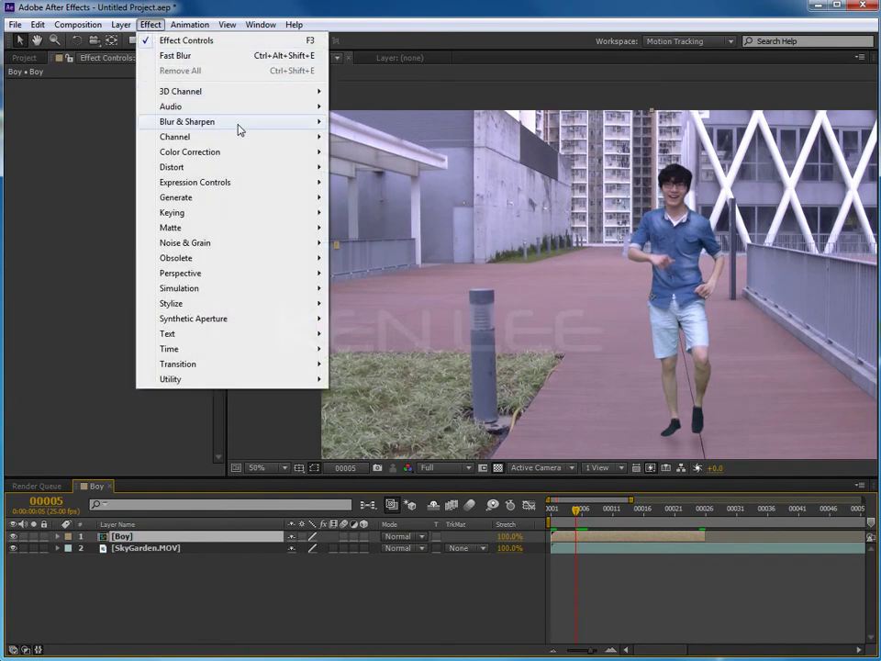
{"action": "mouse_move", "coordinate": [249, 123]}
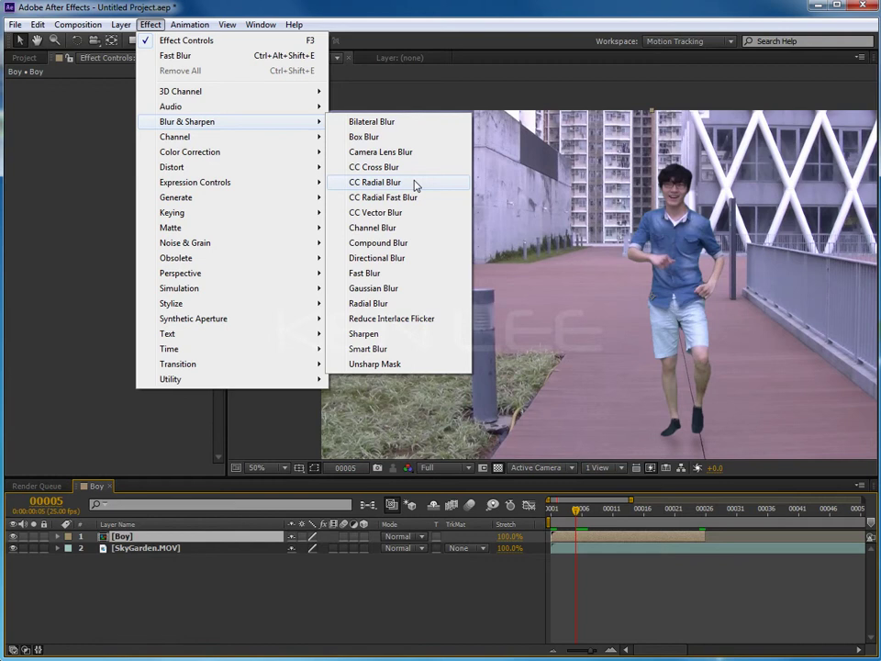
{"action": "left_click", "coordinate": [414, 185]}
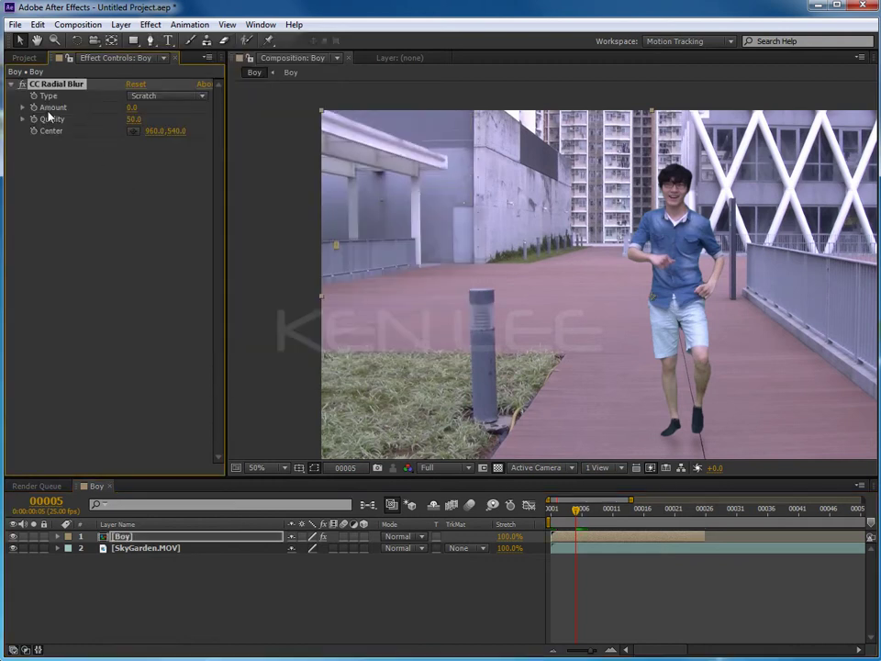
{"action": "mouse_move", "coordinate": [133, 108]}
{"action": "left_mouse_down"}
{"action": "mouse_move", "coordinate": [182, 107]}
{"action": "mouse_move", "coordinate": [156, 111]}
{"action": "left_mouse_up"}
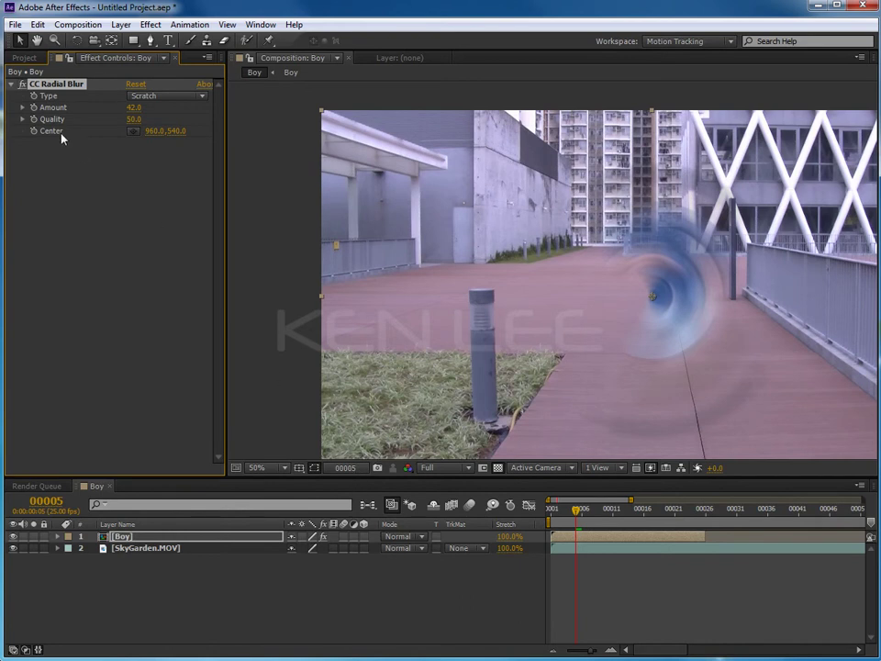
{"action": "left_click", "coordinate": [133, 107]}
{"action": "type", "text": "0"}
{"action": "key", "text": "Return"}
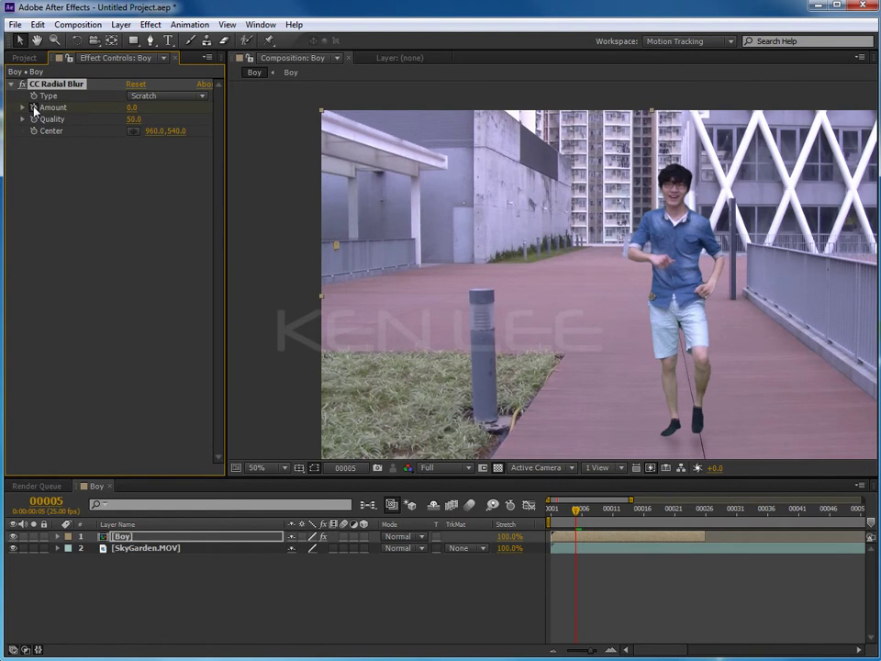
Key the radial blur Amount at 30 on frame 1
{"action": "key", "text": "u"}
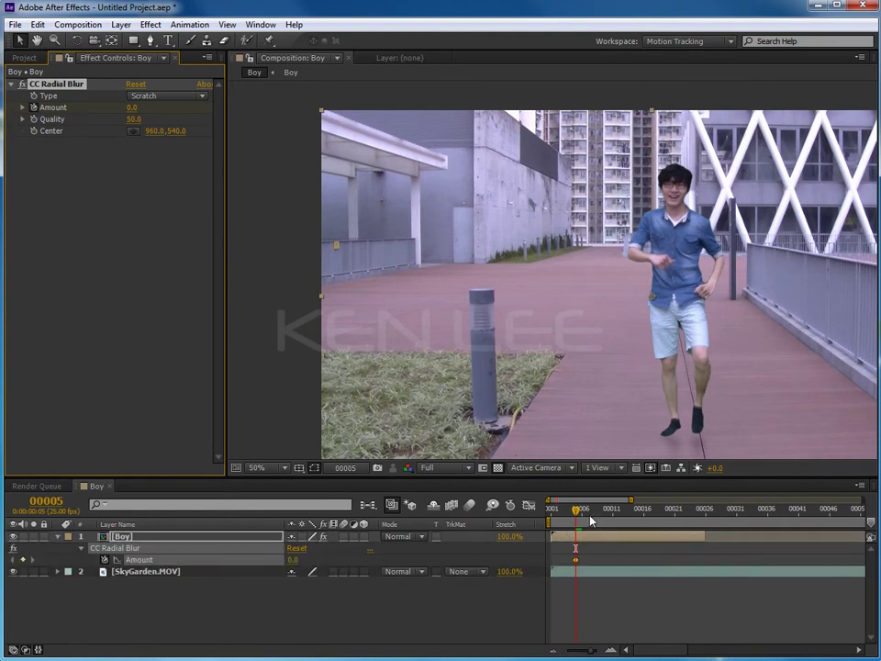
{"action": "key", "text": "Home"}
{"action": "left_click", "coordinate": [135, 110]}
{"action": "type", "text": "30"}
{"action": "key", "text": "Return"}
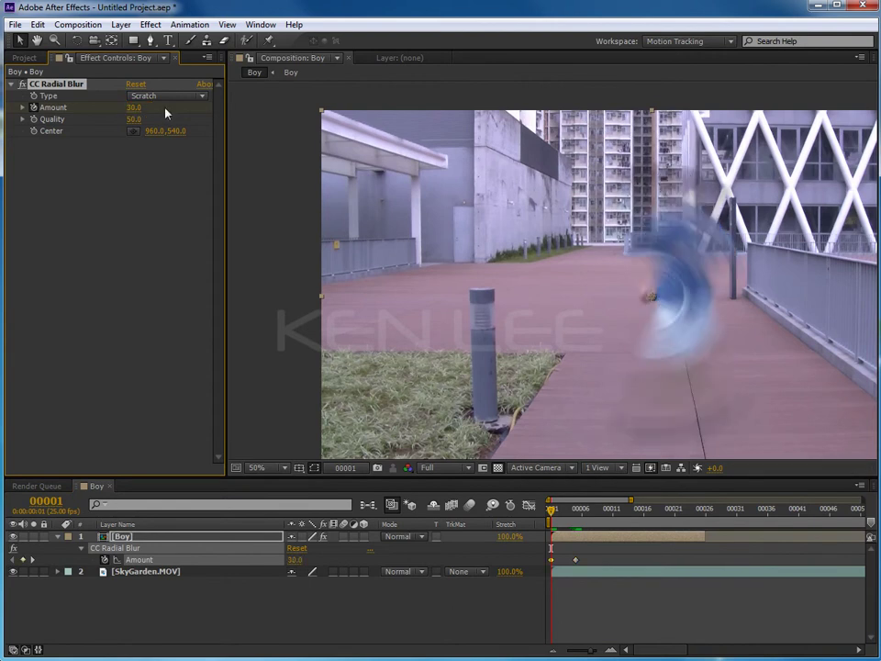
Add an Amount keyframe holding 0 at frame 21
{"action": "left_click", "coordinate": [674, 514]}
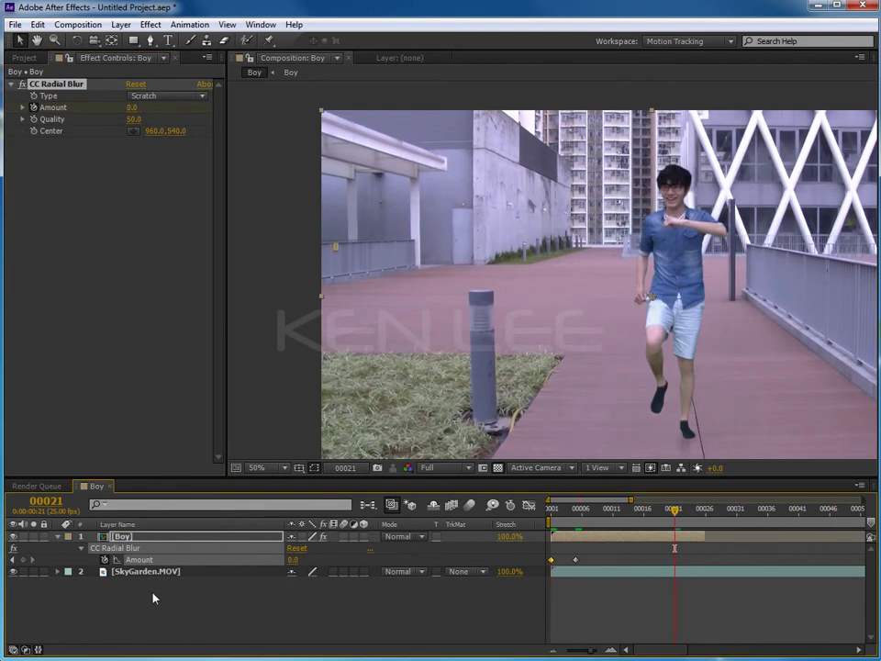
{"action": "key", "text": "u"}
{"action": "left_click", "coordinate": [131, 108]}
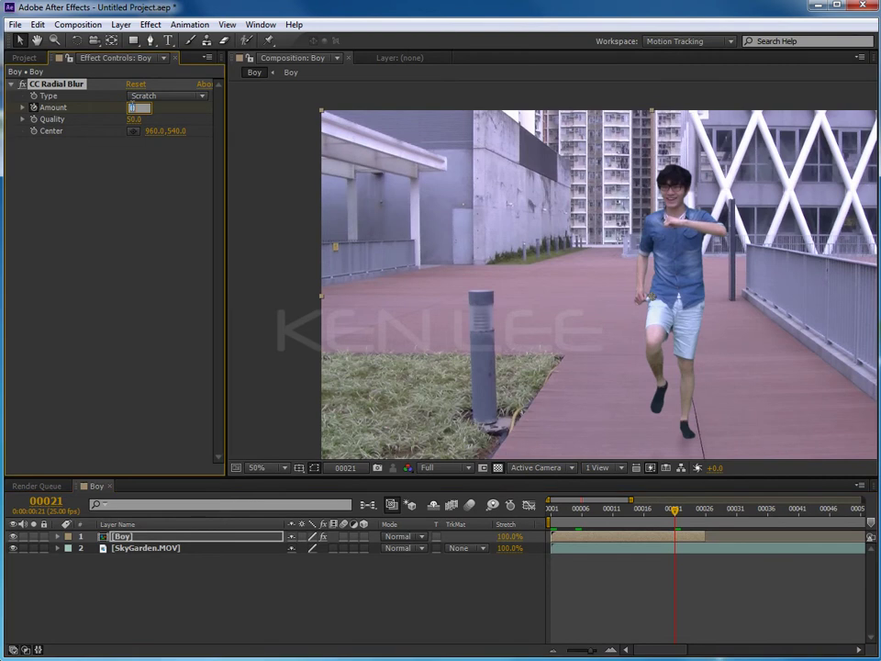
{"action": "key", "text": "Return"}
{"action": "left_click", "coordinate": [200, 584]}
{"action": "left_click", "coordinate": [131, 537]}
{"action": "key", "text": "u"}
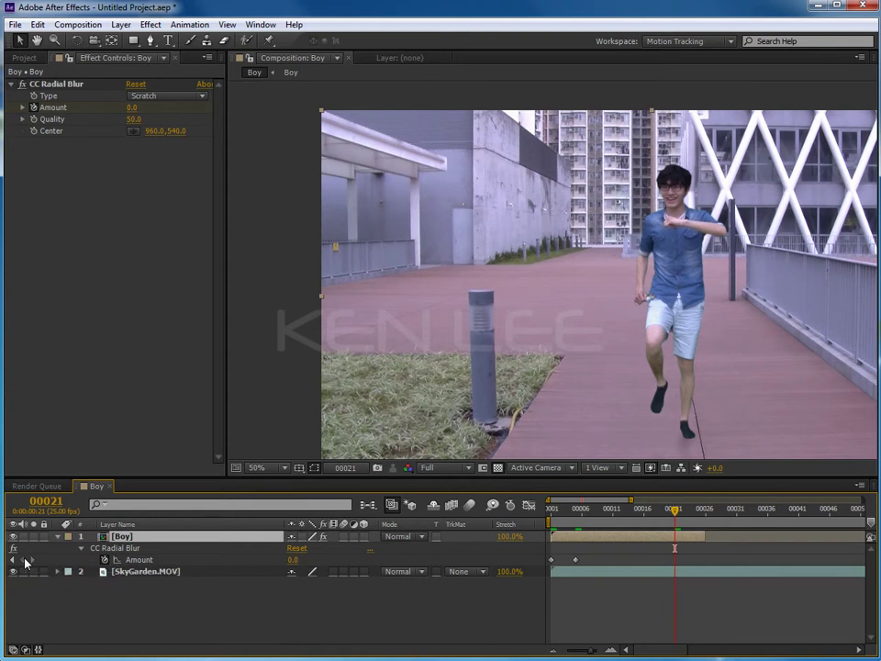
{"action": "left_click", "coordinate": [23, 559]}
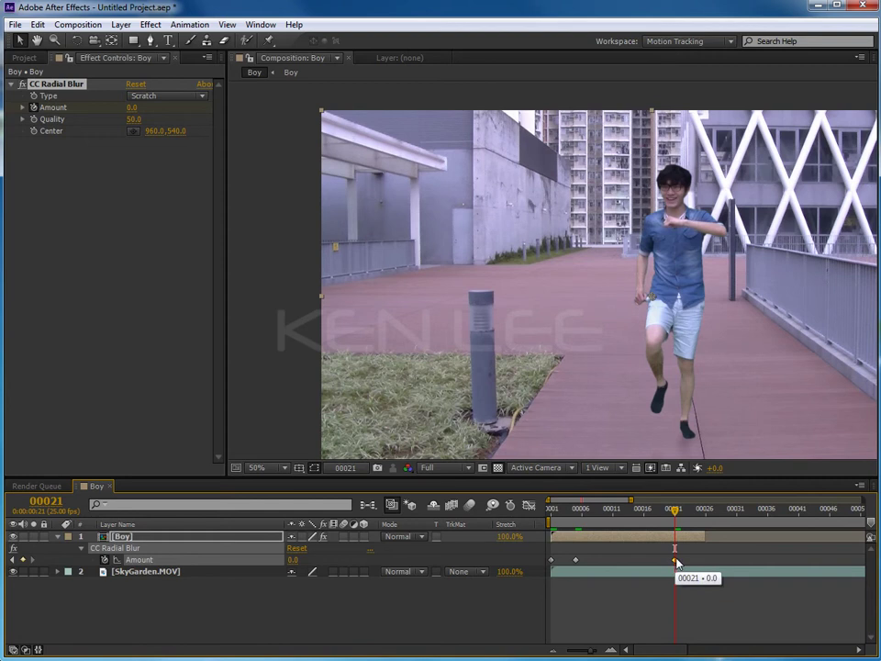
Key the Amount at 30 on frame 25, then return to frame 5
{"action": "left_click", "coordinate": [700, 523]}
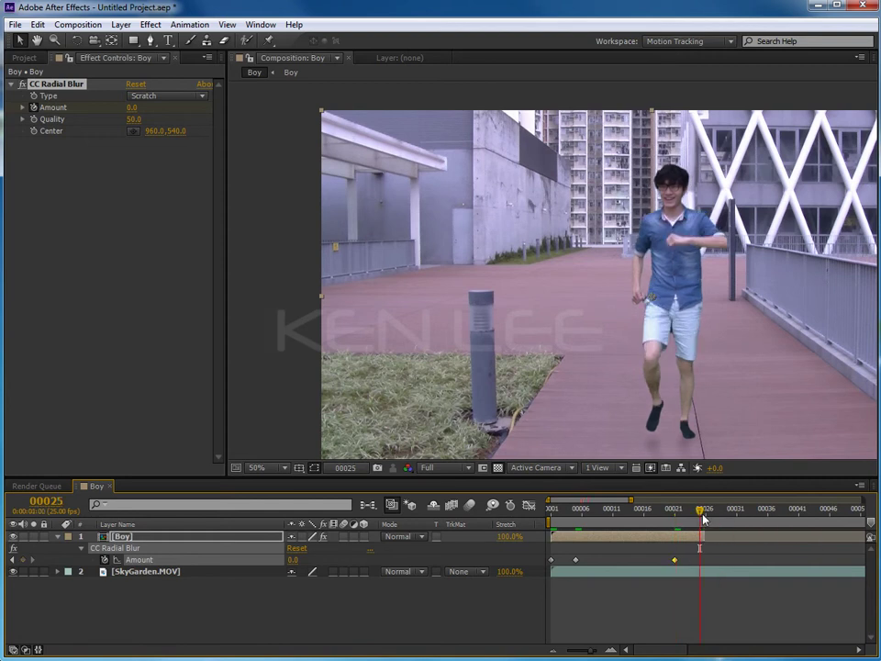
{"action": "type", "text": "60"}
{"action": "left_click", "coordinate": [132, 107]}
{"action": "type", "text": "30"}
{"action": "key", "text": "Return"}
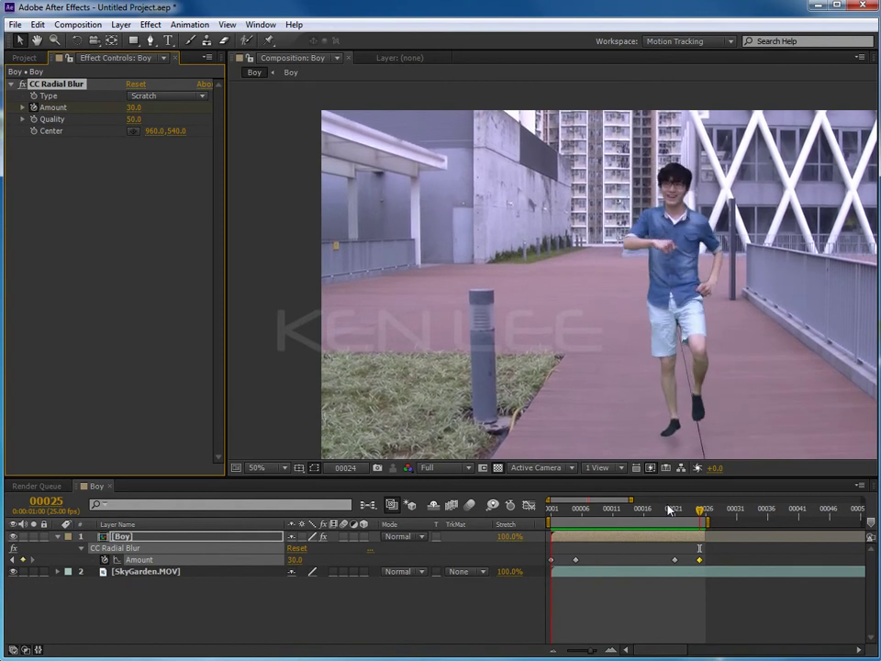
{"action": "left_click", "coordinate": [577, 512]}
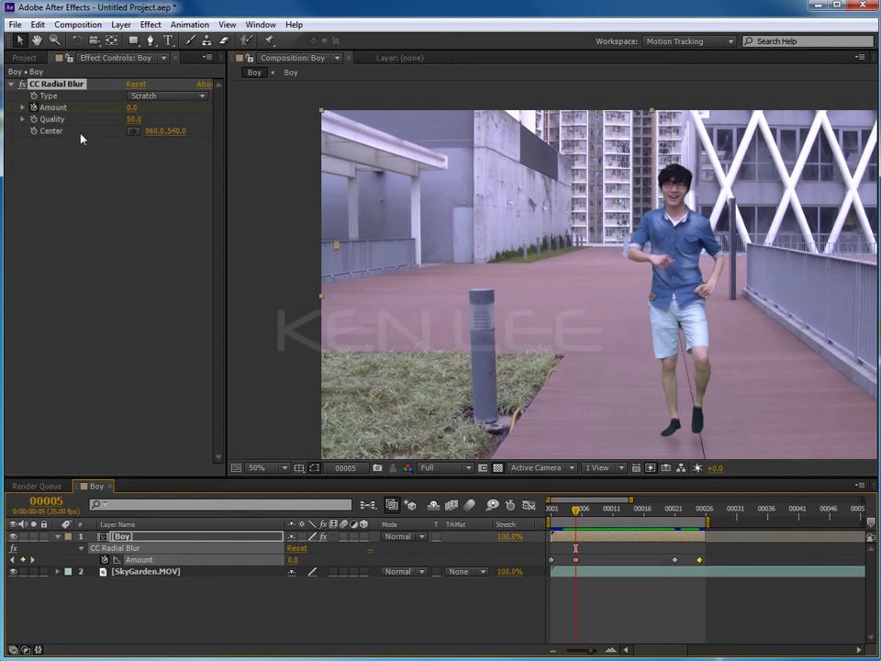
On frame 1, place the radial blur Center at 92,982 in the lower-left corner
{"action": "left_click", "coordinate": [132, 132]}
{"action": "left_click", "coordinate": [573, 241]}
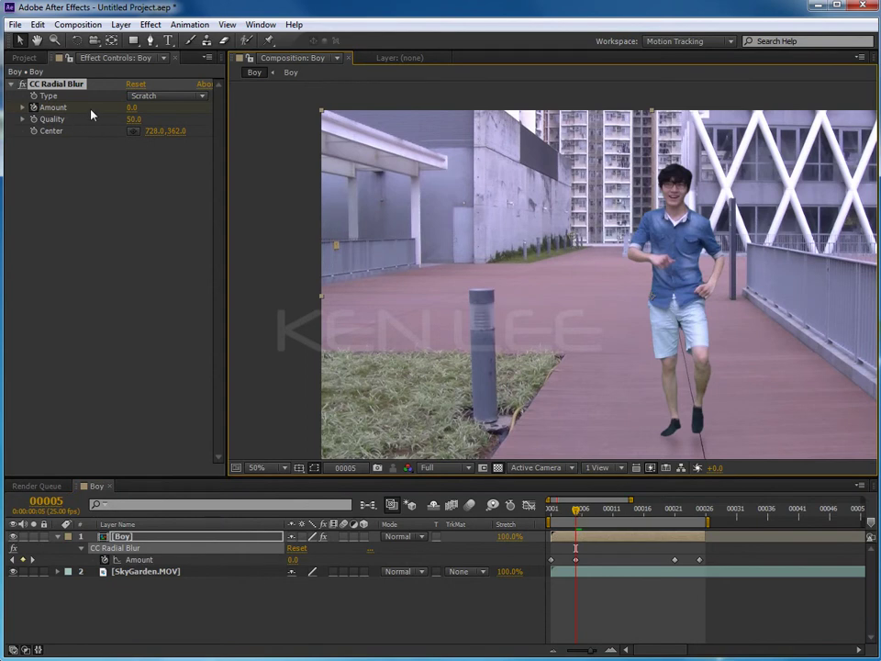
{"action": "key", "text": "KP_0"}
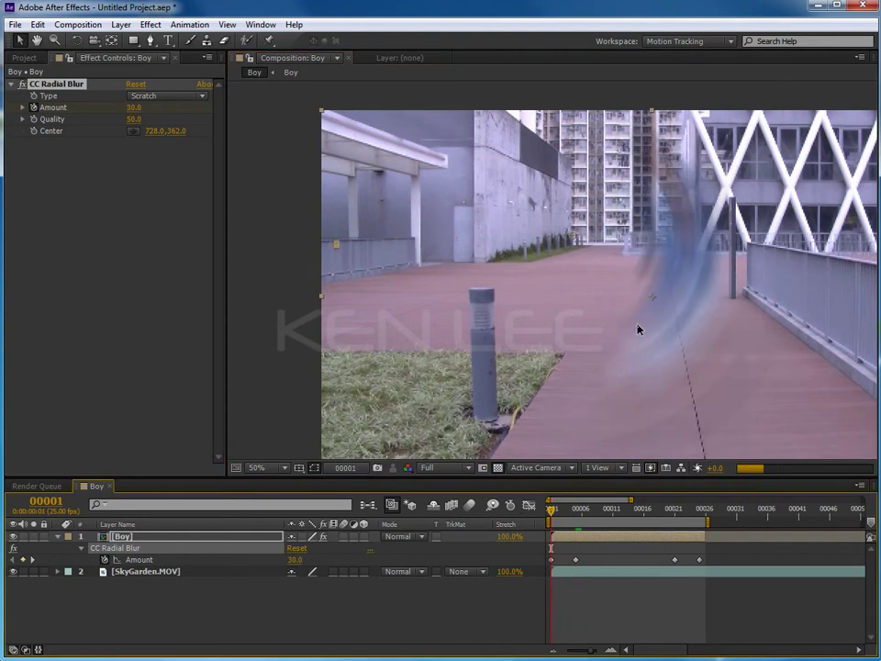
{"action": "left_click", "coordinate": [133, 130]}
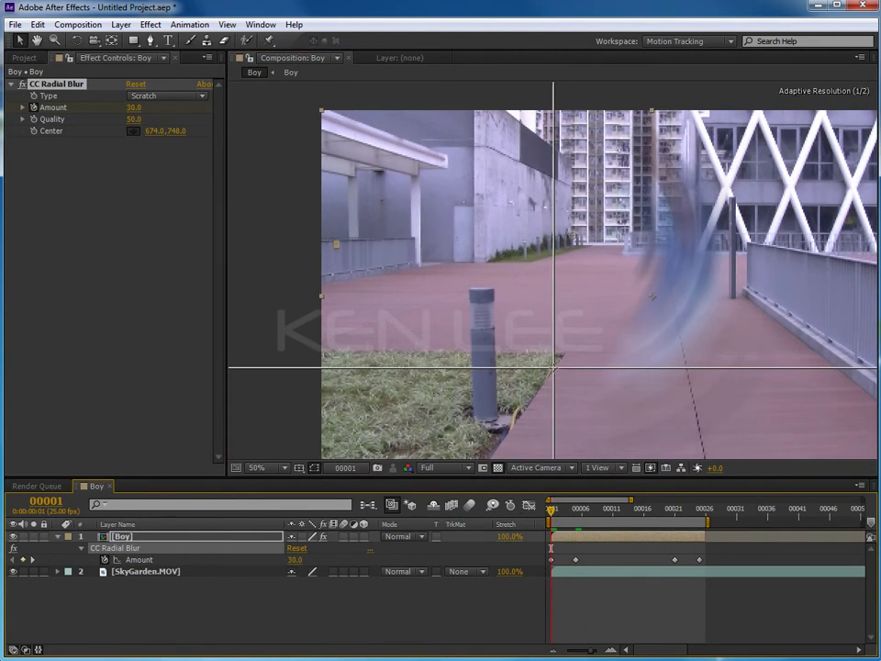
{"action": "left_click", "coordinate": [553, 374]}
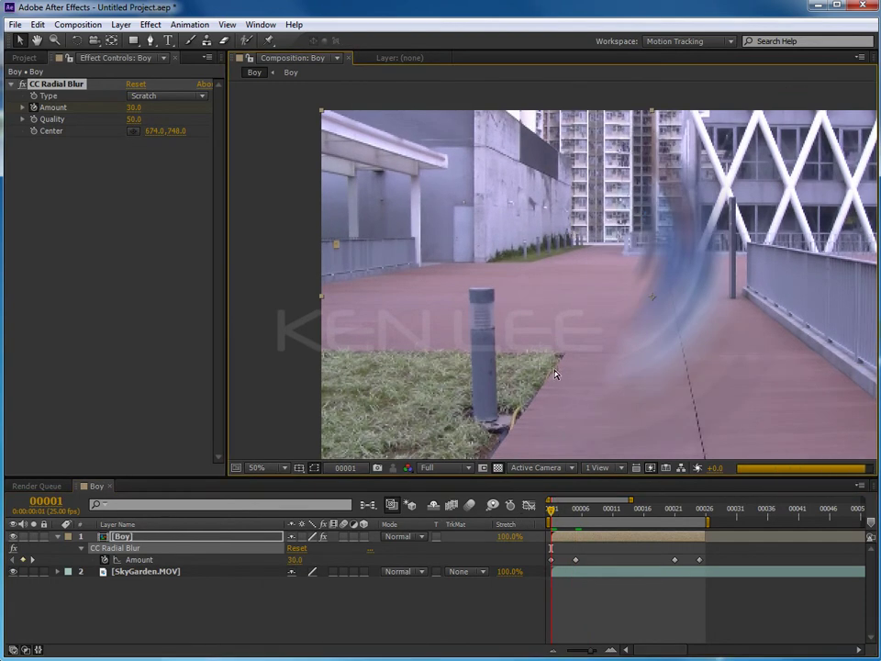
{"action": "mouse_move", "coordinate": [615, 366]}
{"action": "left_mouse_down"}
{"action": "mouse_move", "coordinate": [781, 343]}
{"action": "mouse_move", "coordinate": [678, 328]}
{"action": "mouse_move", "coordinate": [694, 368]}
{"action": "left_mouse_up"}
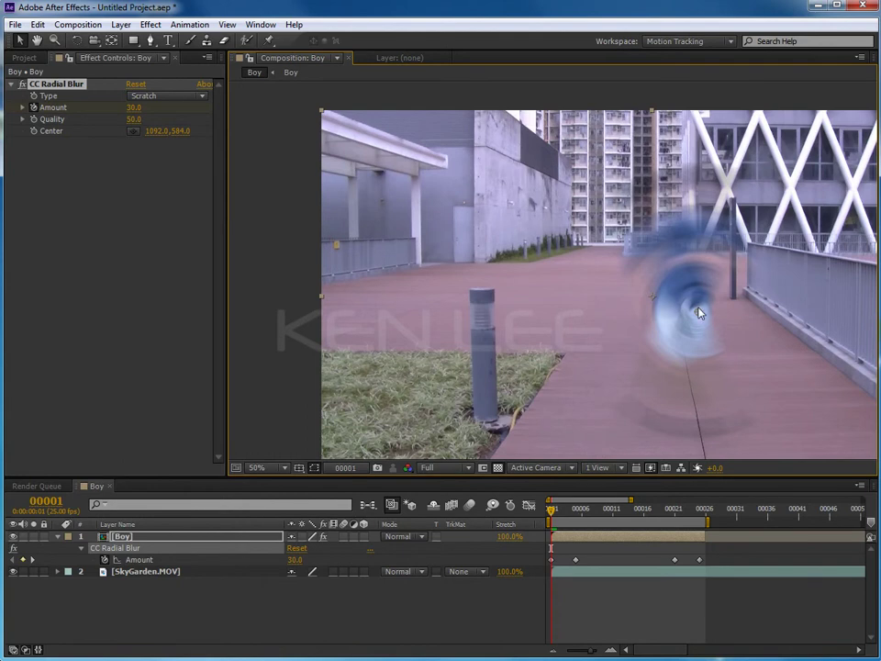
{"action": "left_click_drag", "start_coordinate": [699, 313], "coordinate": [352, 453]}
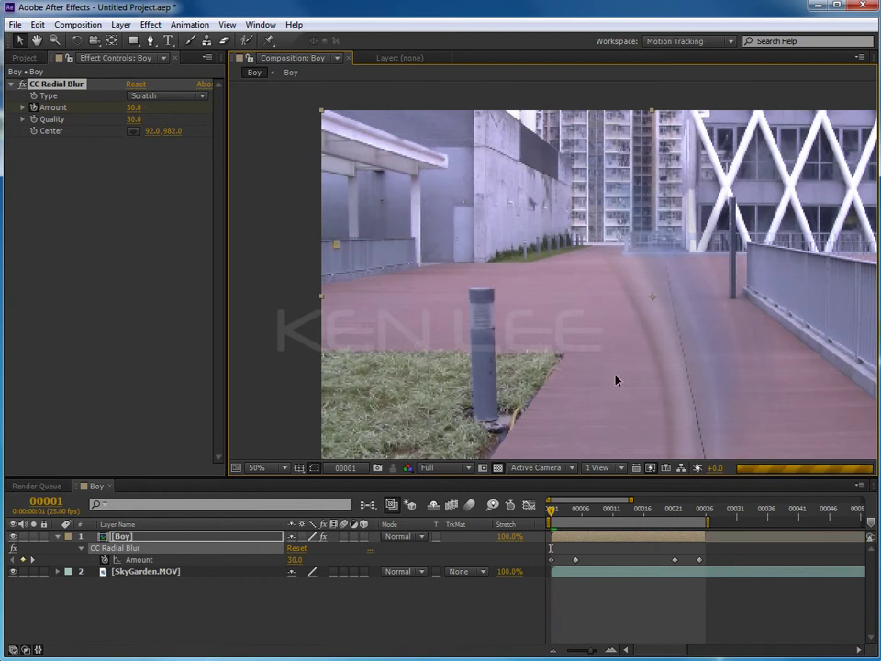
Switch preview resolution to Half and zoom the composition view out
{"action": "left_click", "coordinate": [457, 468]}
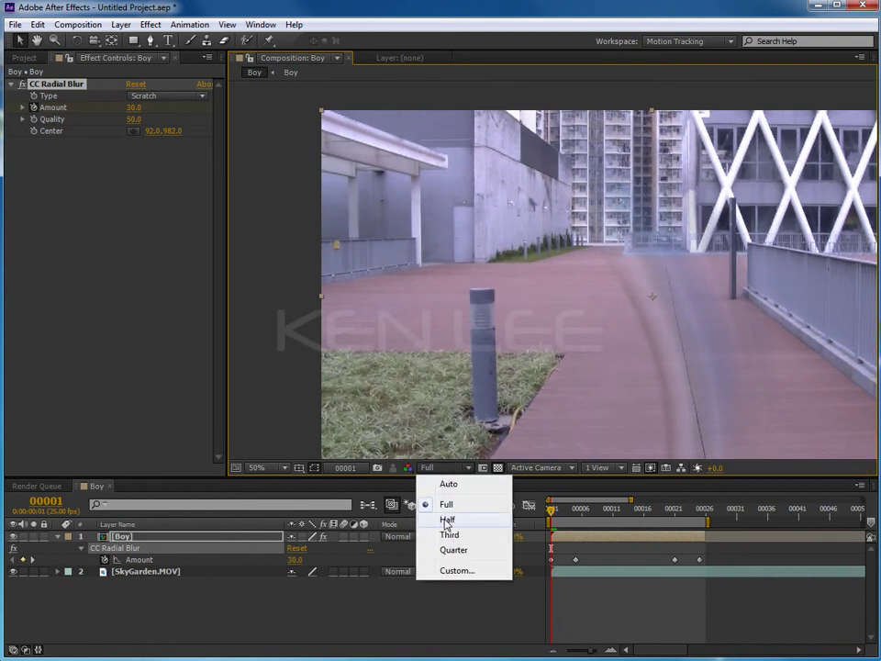
{"action": "left_click", "coordinate": [447, 520]}
{"action": "key", "text": "comma"}
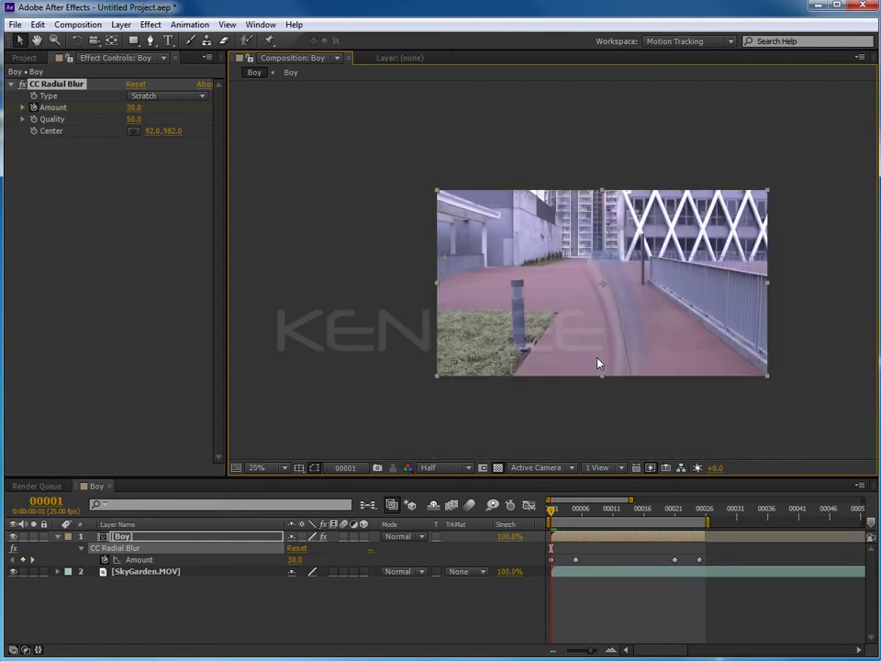
{"action": "scroll", "coordinate": [602, 336], "scroll_direction": "up", "scroll_amount": 2}
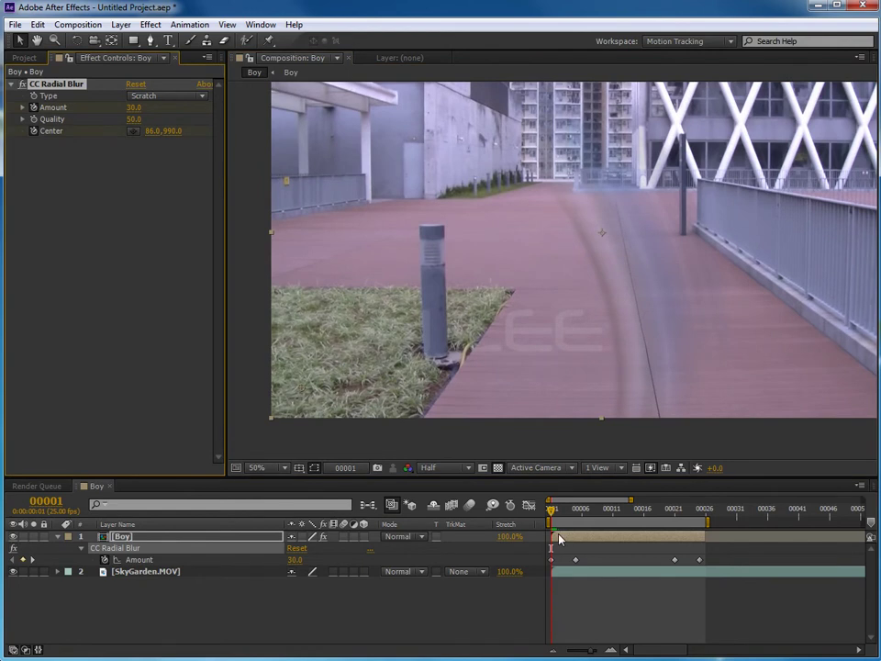
Reveal the Amount and Center rows and key the blur Center at 1022,338 on the boy at frame 5
{"action": "key", "text": "u"}
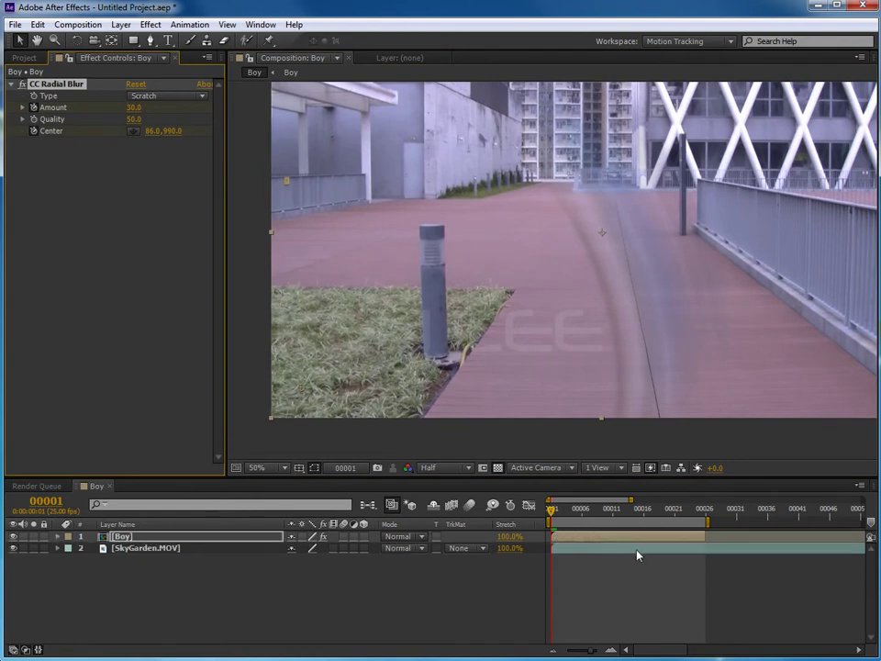
{"action": "key", "text": "u"}
{"action": "left_click", "coordinate": [576, 510]}
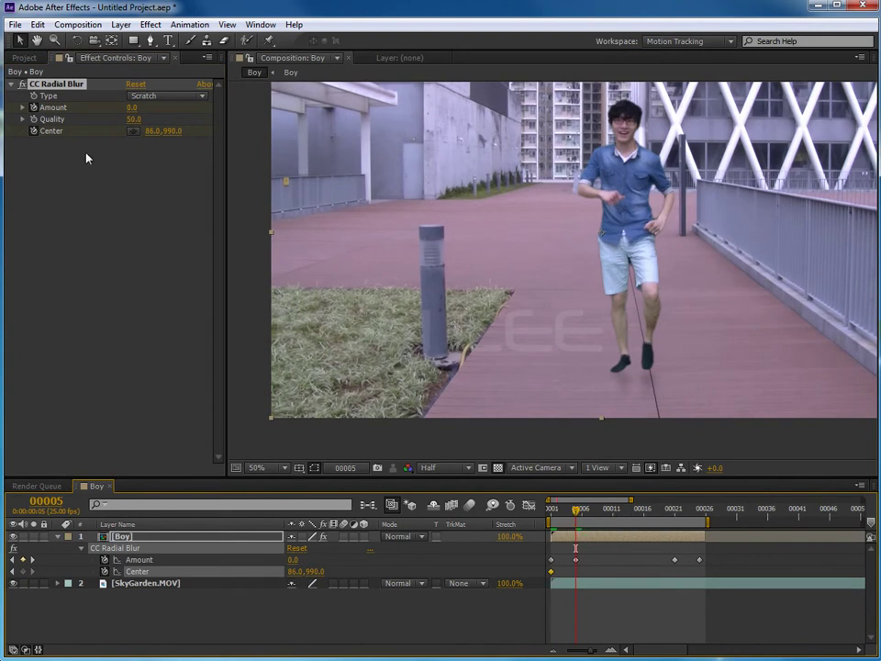
{"action": "left_click", "coordinate": [133, 132]}
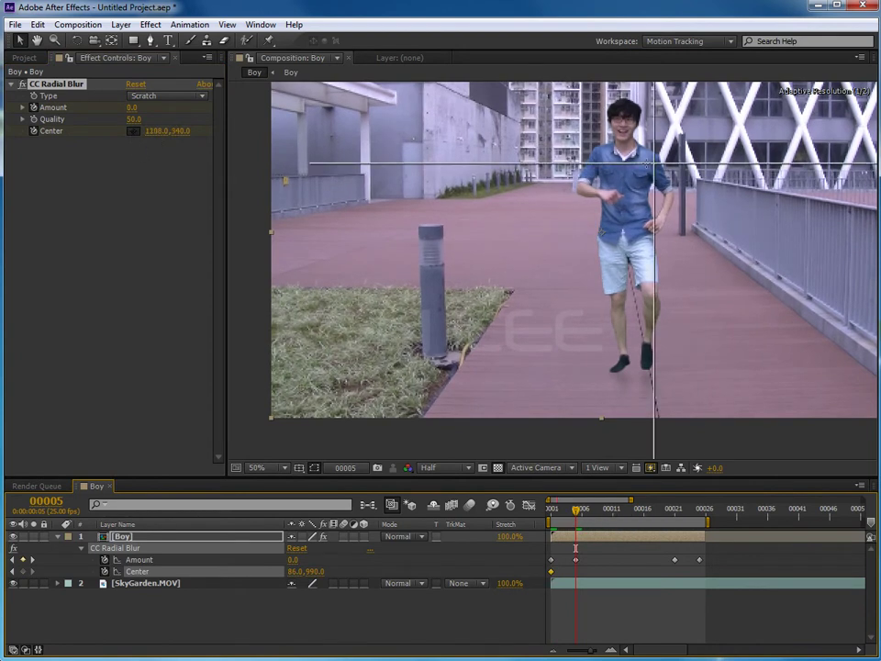
{"action": "left_click", "coordinate": [623, 163]}
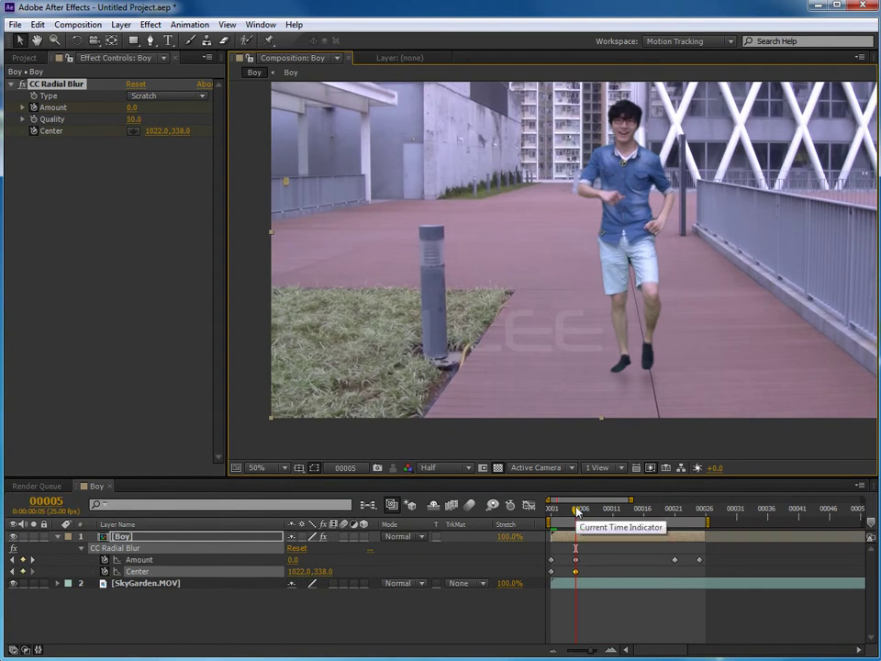
Preview the blurred opening frames, then step back a frame
{"action": "key", "text": "space"}
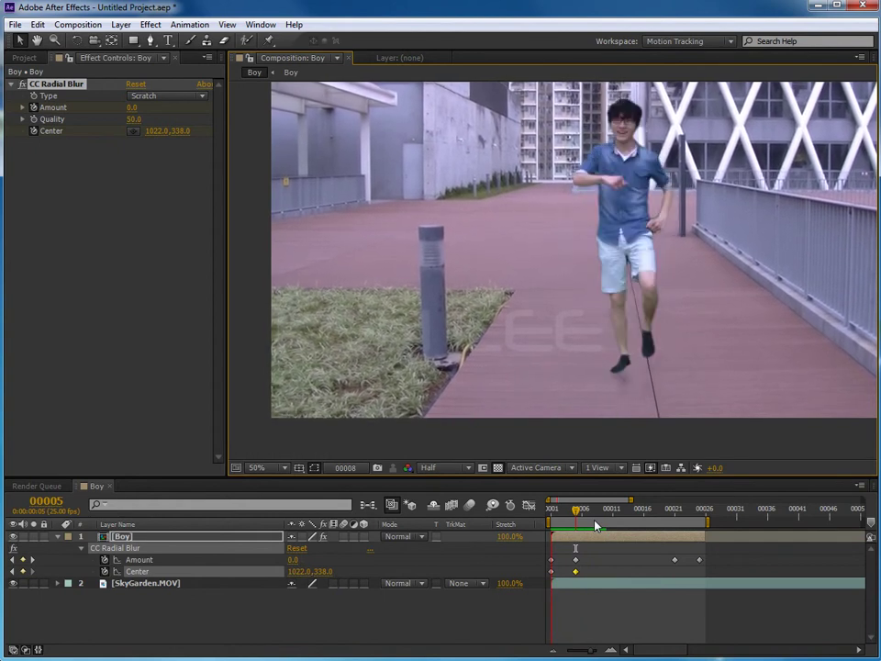
{"action": "left_click", "coordinate": [595, 520]}
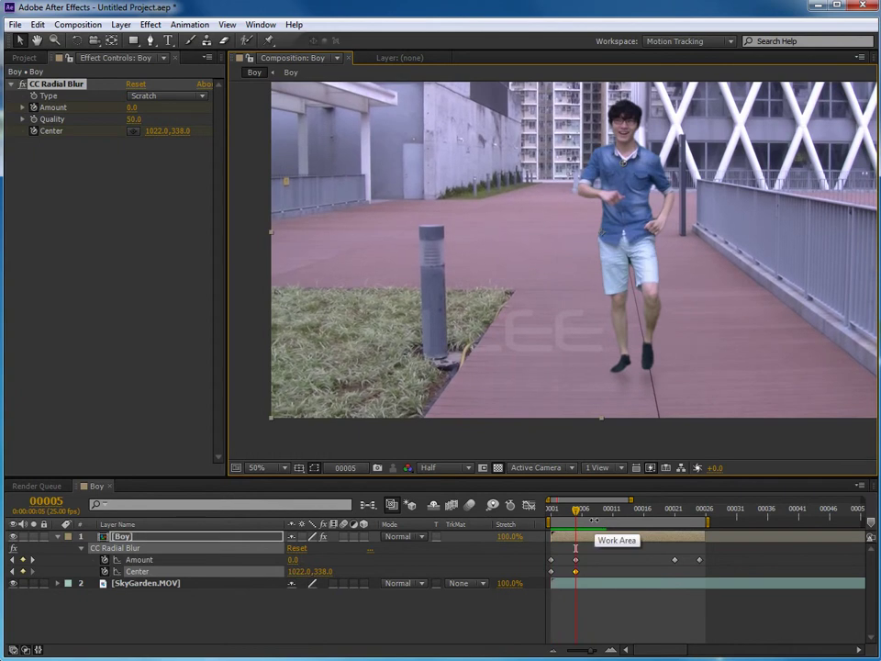
{"action": "key", "text": "Page_Up"}
Key blur Center positions on frames 2, 3 and 4 so the swirl moves toward the boy, then preview
{"action": "key", "text": "Home"}
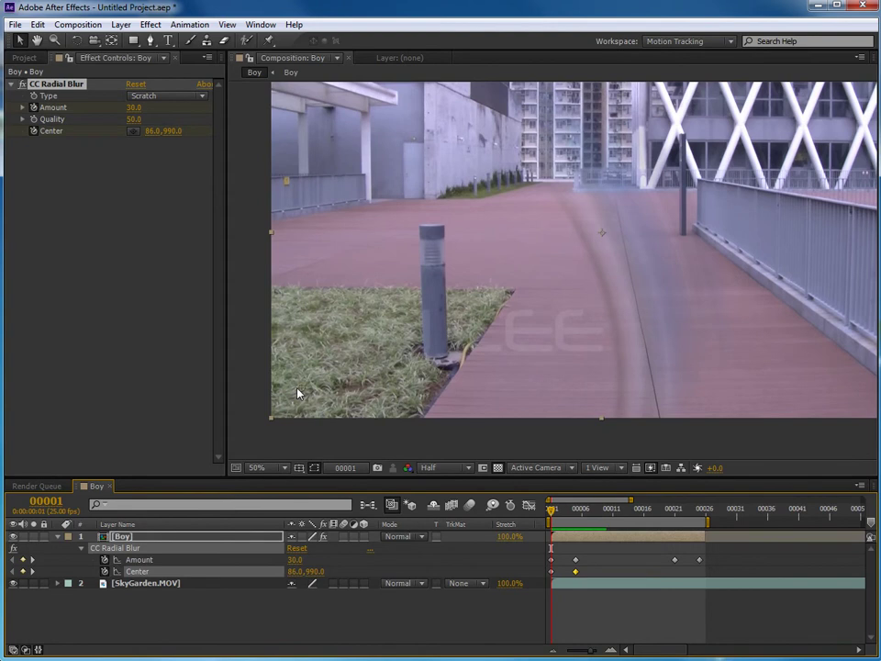
{"action": "key", "text": "Page_Down"}
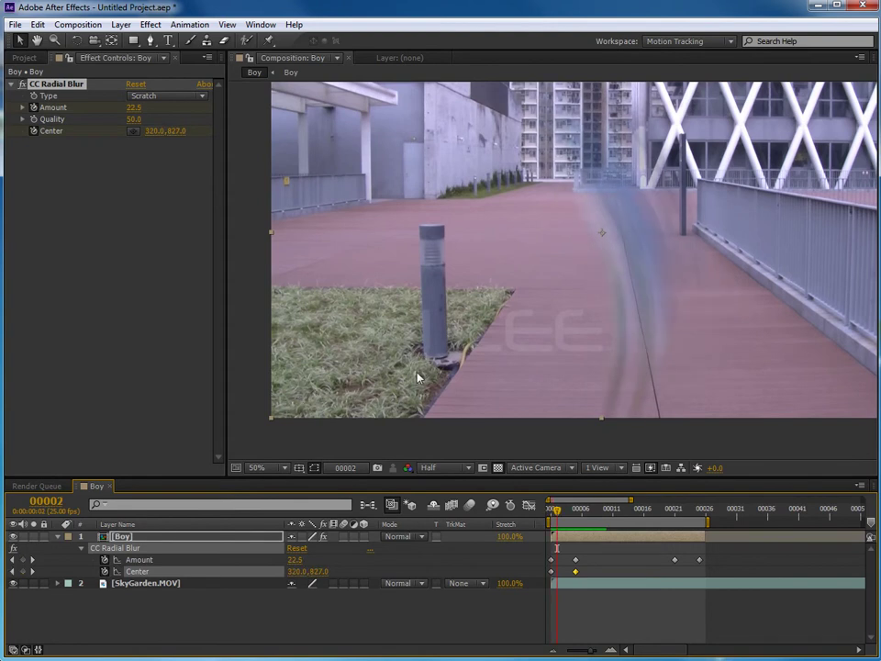
{"action": "left_click", "coordinate": [133, 132]}
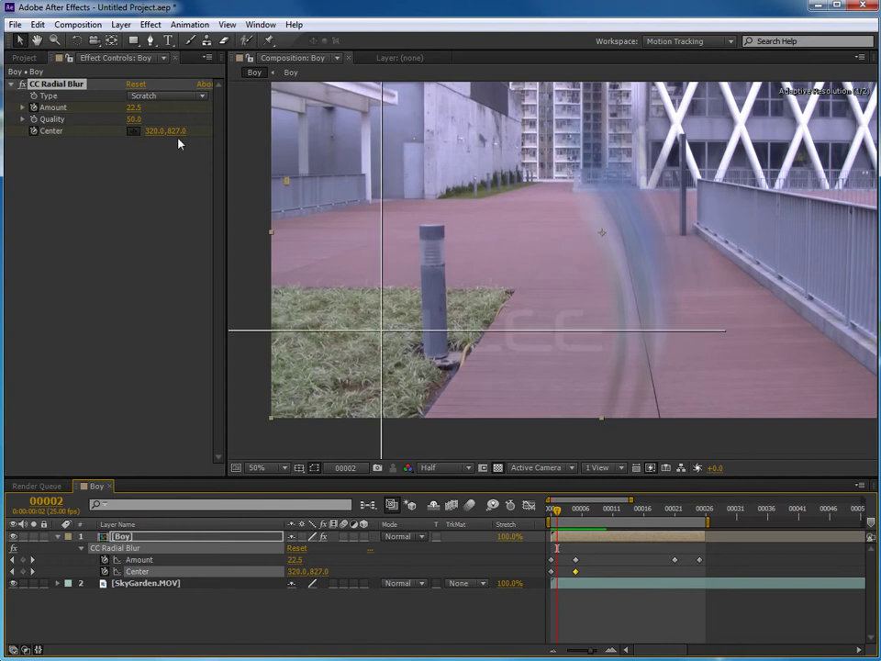
{"action": "left_click", "coordinate": [849, 349]}
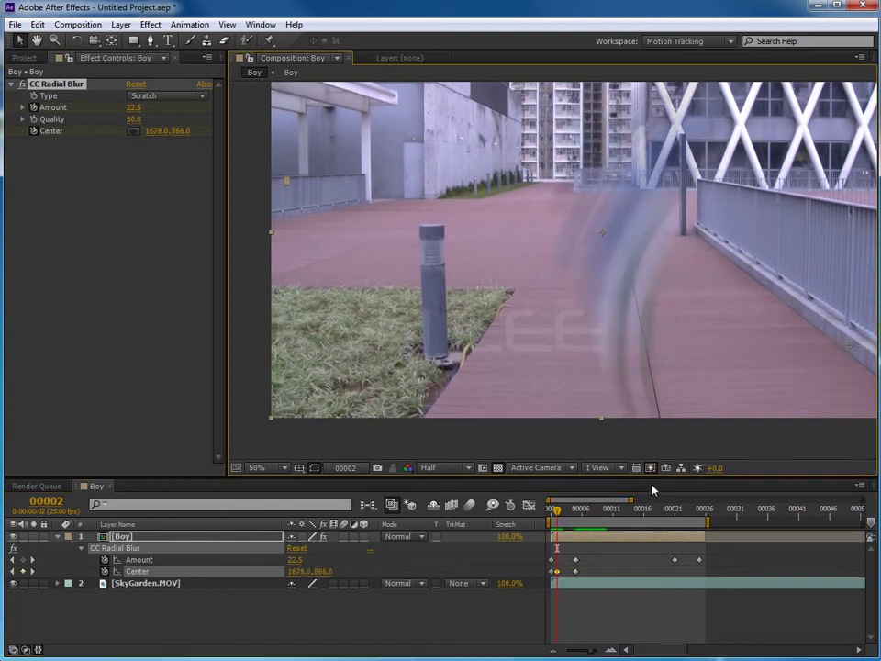
{"action": "key", "text": "Page_Down"}
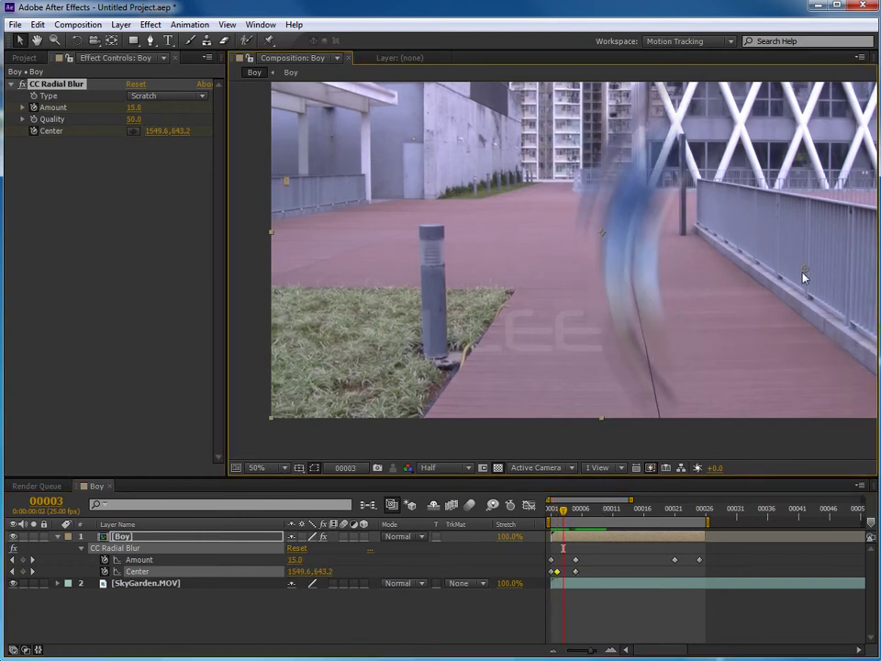
{"action": "mouse_move", "coordinate": [663, 223]}
{"action": "left_mouse_down"}
{"action": "mouse_move", "coordinate": [463, 134]}
{"action": "mouse_move", "coordinate": [580, 215]}
{"action": "left_mouse_up"}
{"action": "key", "text": "Page_Down"}
{"action": "left_click_drag", "start_coordinate": [511, 149], "coordinate": [579, 344]}
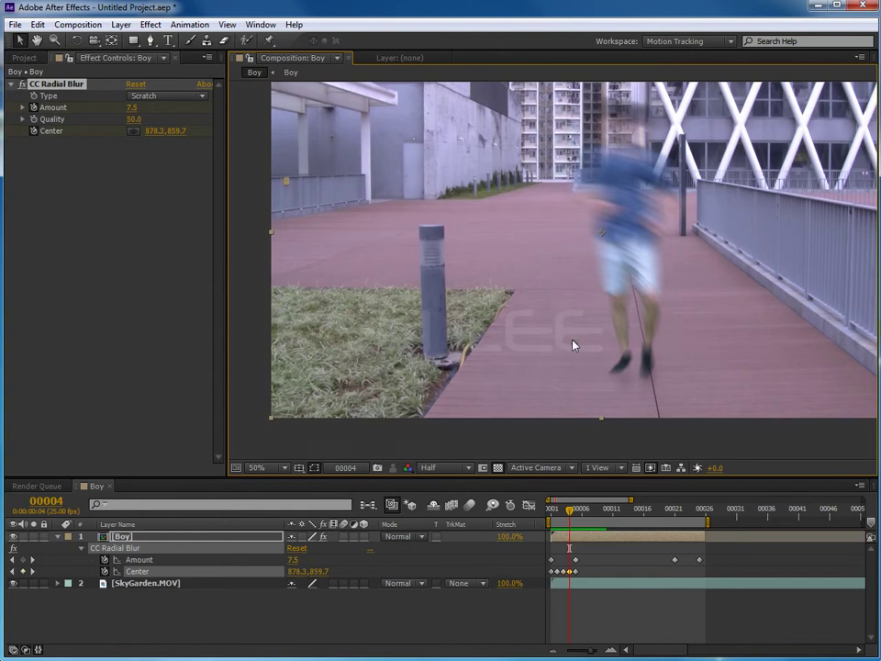
{"action": "key", "text": "Page_Down"}
{"action": "left_click_drag", "start_coordinate": [624, 160], "coordinate": [625, 112]}
{"action": "key", "text": "ctrl+z"}
{"action": "key", "text": "space"}
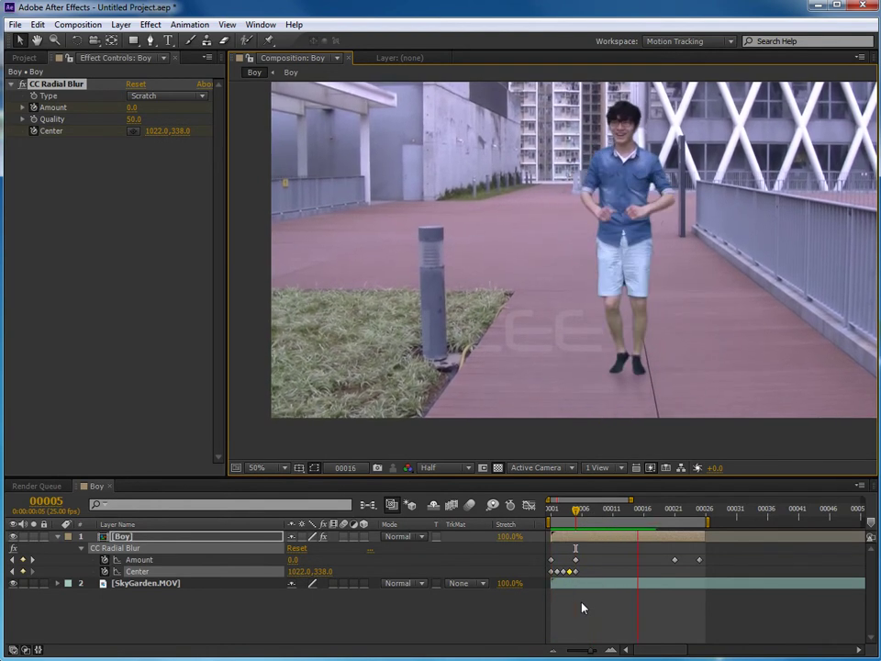
Key the blur Center across frames 21 to 25, ending at 754,1028 bottom middle, and preview
{"action": "key", "text": "space"}
{"action": "left_click_drag", "start_coordinate": [575, 507], "coordinate": [674, 507]}
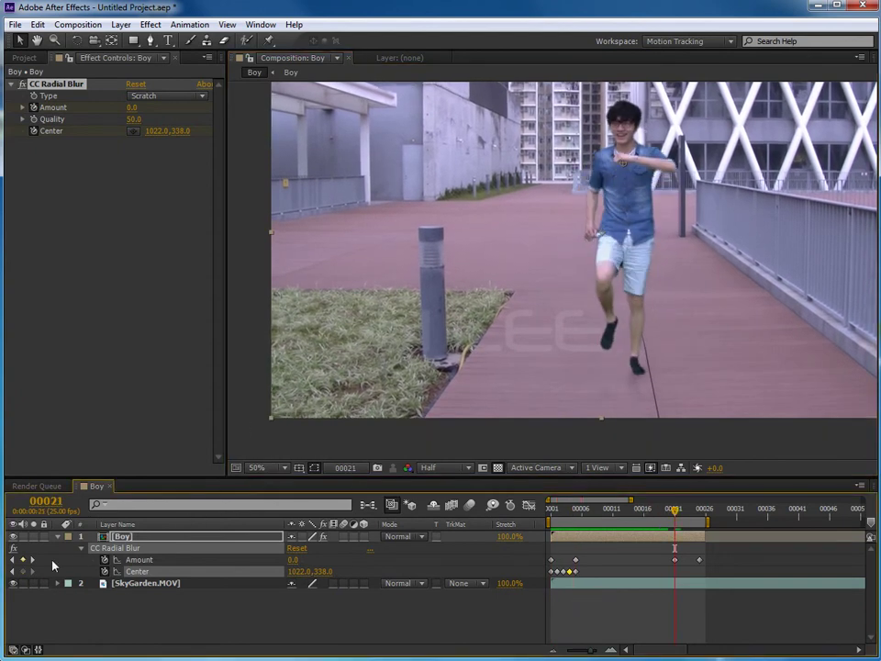
{"action": "left_click", "coordinate": [22, 570]}
{"action": "key", "text": "Page_Down"}
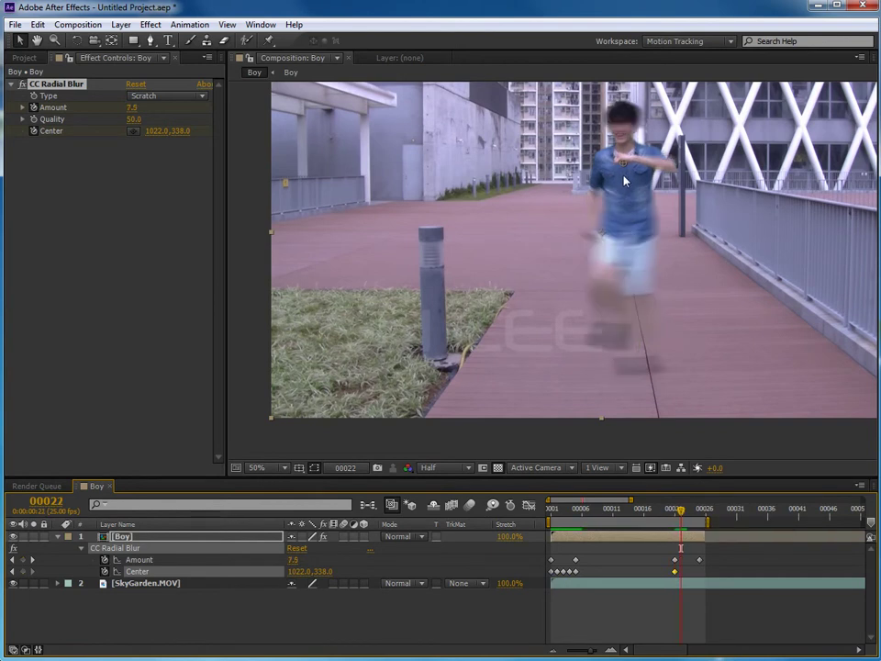
{"action": "mouse_move", "coordinate": [625, 136]}
{"action": "left_mouse_down"}
{"action": "mouse_move", "coordinate": [625, 124]}
{"action": "mouse_move", "coordinate": [476, 187]}
{"action": "mouse_move", "coordinate": [506, 205]}
{"action": "left_mouse_up"}
{"action": "key", "text": "Page_Down"}
{"action": "key", "text": "Page_Down"}
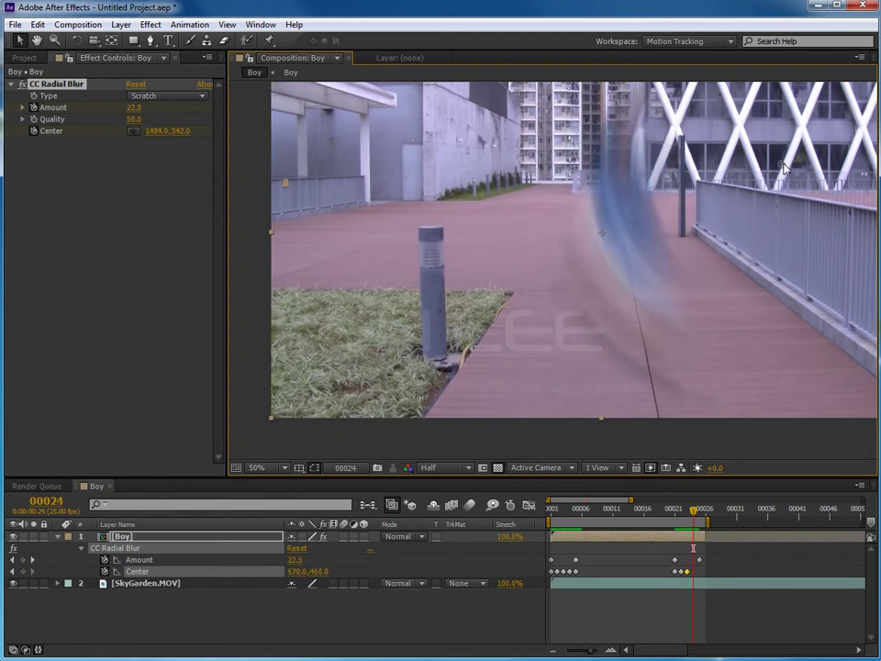
{"action": "left_click_drag", "start_coordinate": [505, 204], "coordinate": [715, 195]}
{"action": "key", "text": "Page_Down"}
{"action": "left_click_drag", "start_coordinate": [590, 300], "coordinate": [605, 288]}
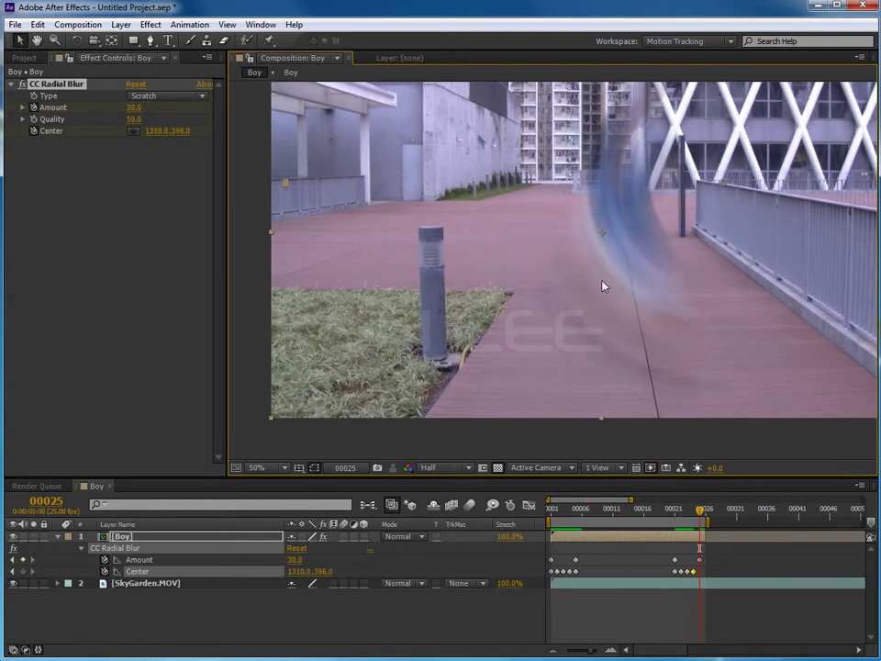
{"action": "left_click_drag", "start_coordinate": [722, 188], "coordinate": [531, 399]}
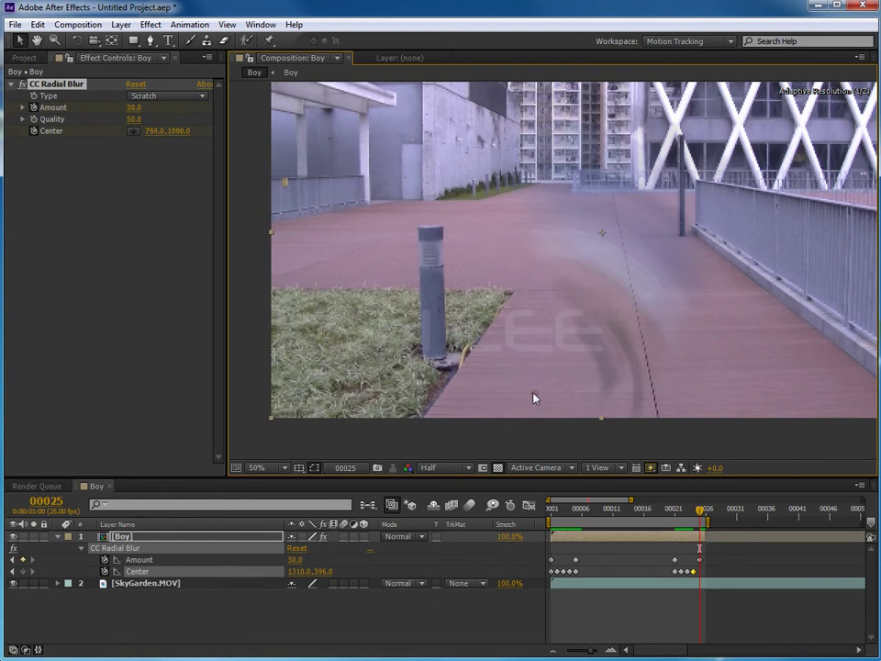
{"action": "key", "text": "space"}
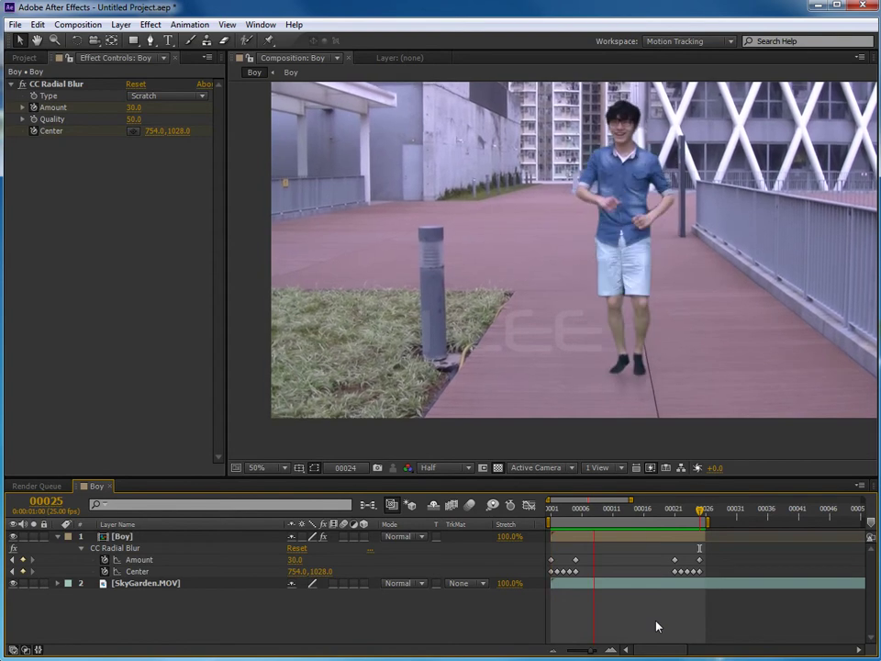
Shrink the viewer to 25%, widen the timeline view, and collapse the Boy layer's CC Radial Blur properties
{"action": "key", "text": "comma"}
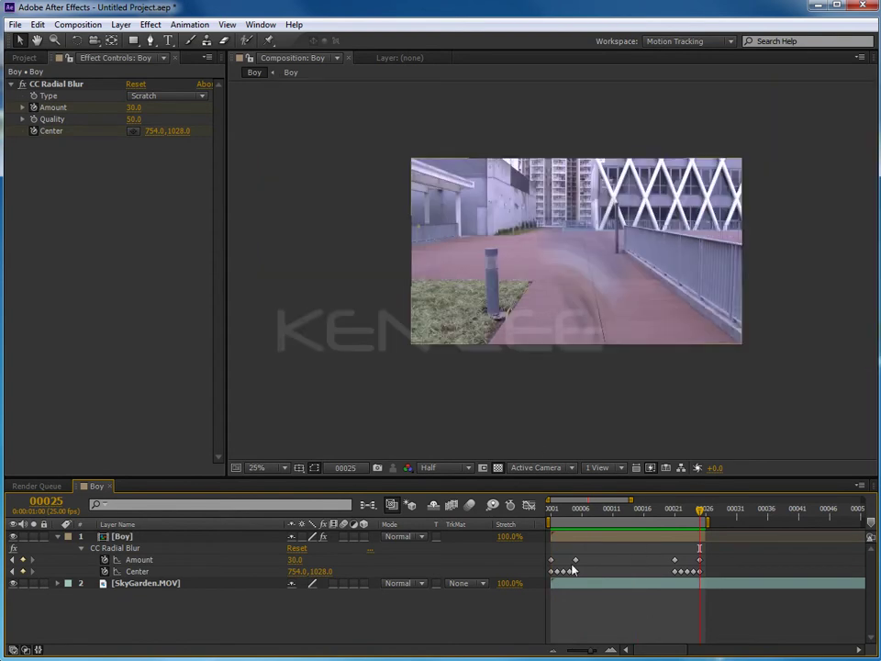
{"action": "left_click_drag", "start_coordinate": [568, 368], "coordinate": [496, 363]}
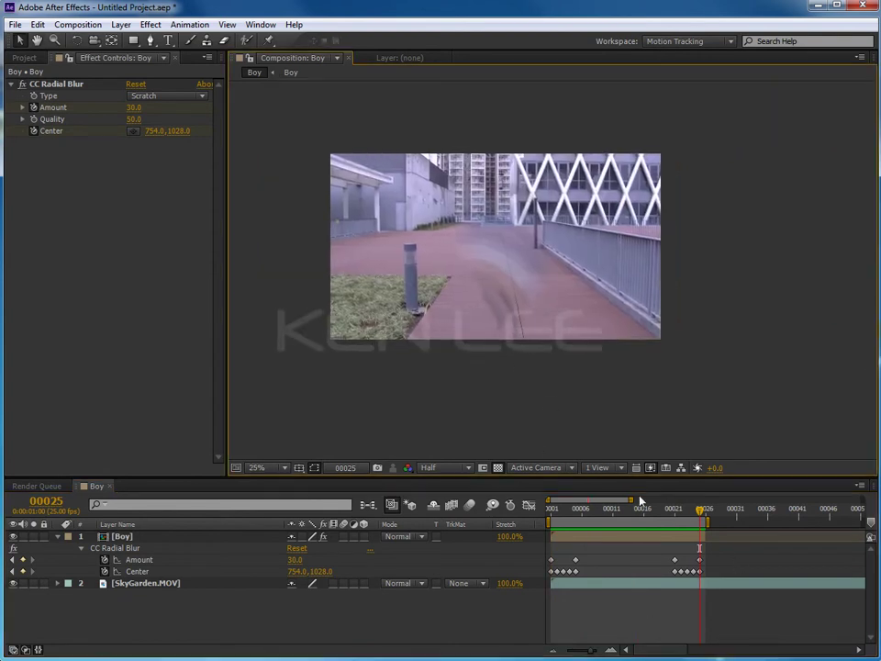
{"action": "left_click_drag", "start_coordinate": [631, 500], "coordinate": [862, 500]}
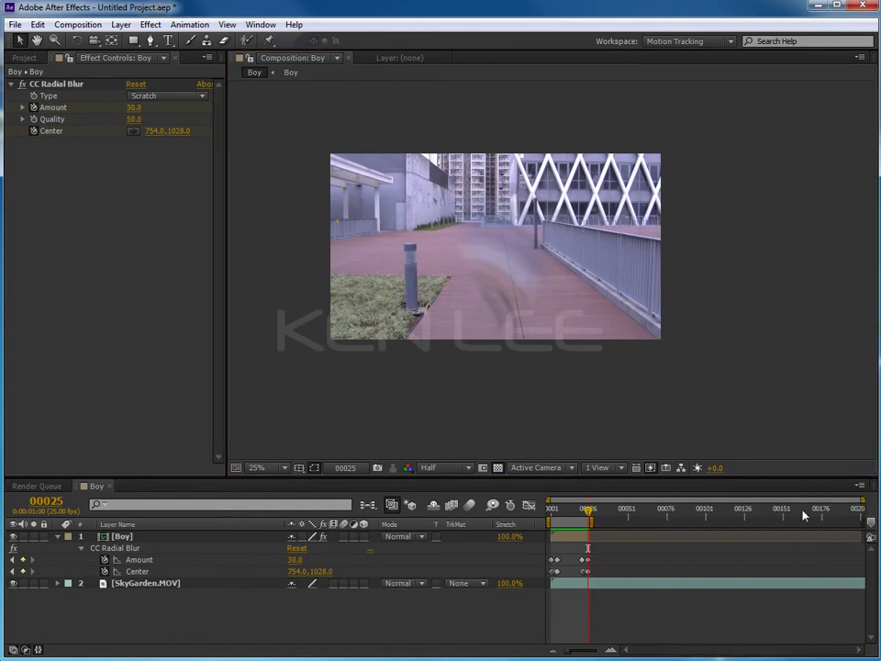
{"action": "left_click", "coordinate": [56, 537]}
{"action": "left_click", "coordinate": [127, 536]}
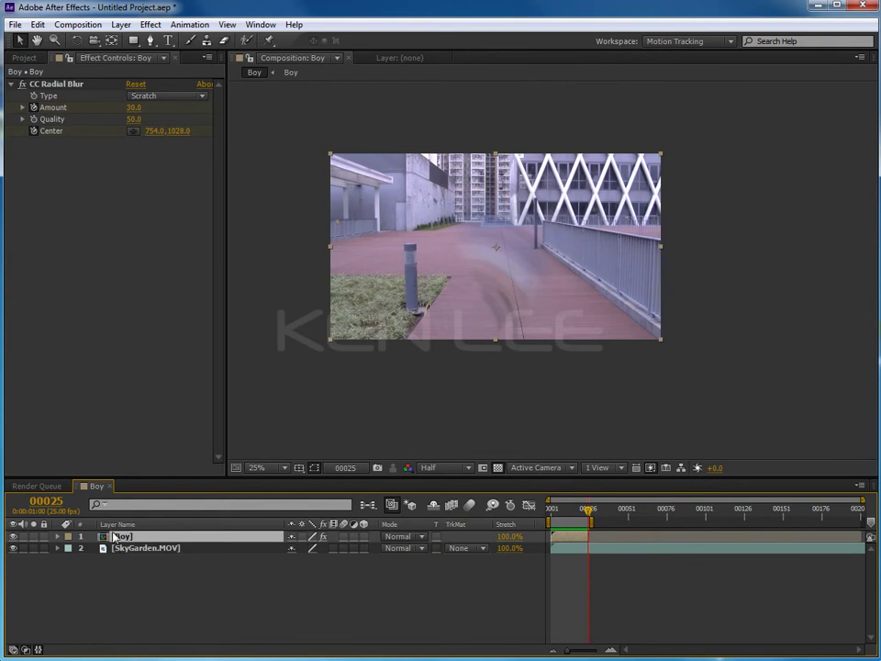
Duplicate the Boy layer and make the copy start at frame 25
{"action": "key", "text": "ctrl+d"}
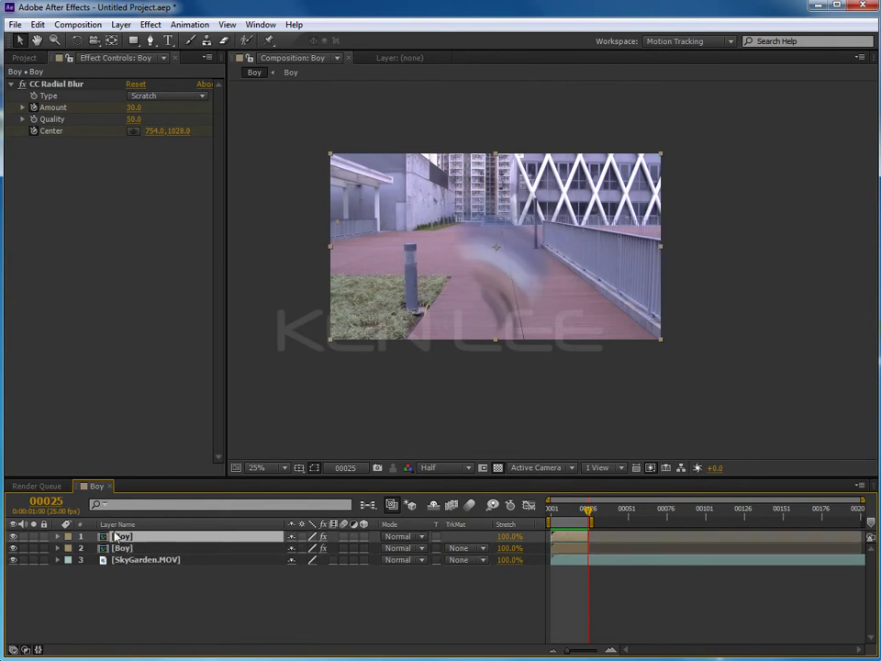
{"action": "left_click_drag", "start_coordinate": [563, 541], "coordinate": [600, 539]}
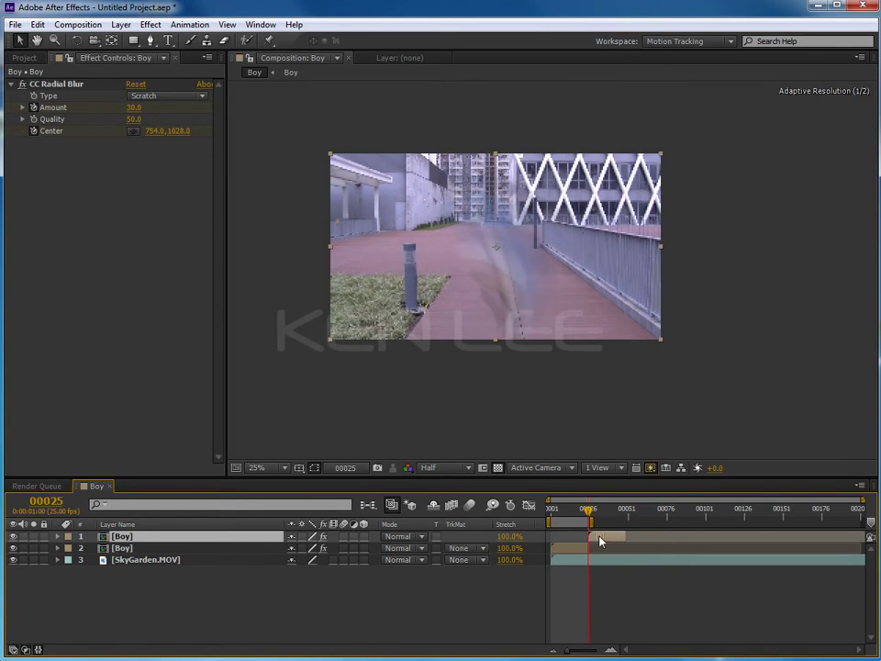
{"action": "key", "text": "equal"}
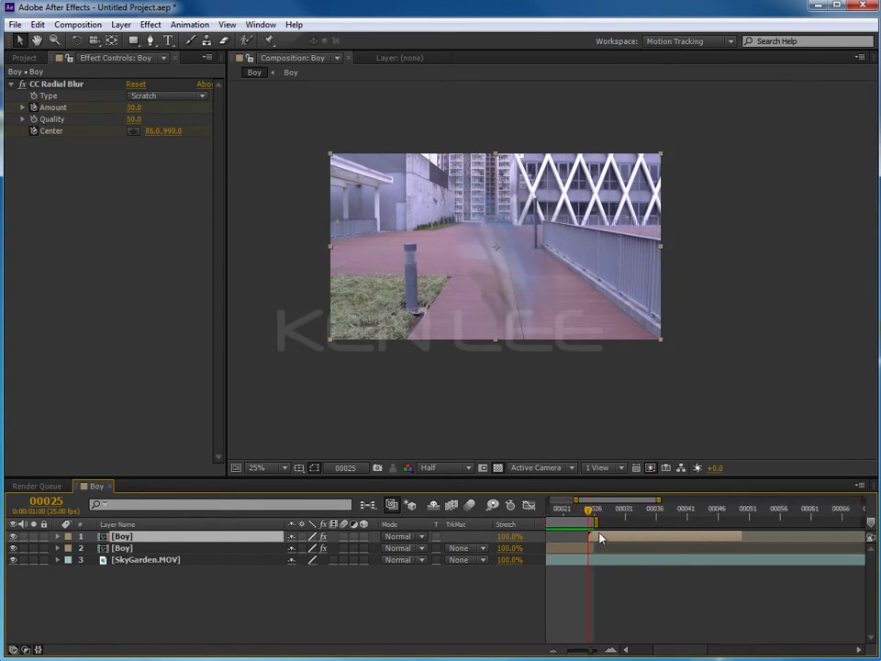
{"action": "left_click", "coordinate": [700, 534]}
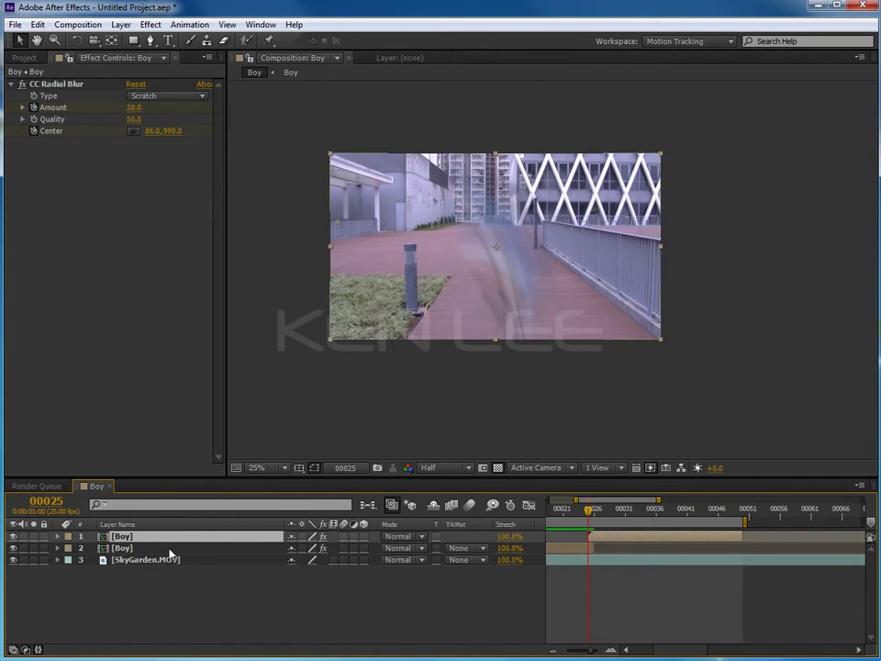
Scale the Boy copy to 48% and move it up-left, further back along the walkway
{"action": "left_click", "coordinate": [656, 515]}
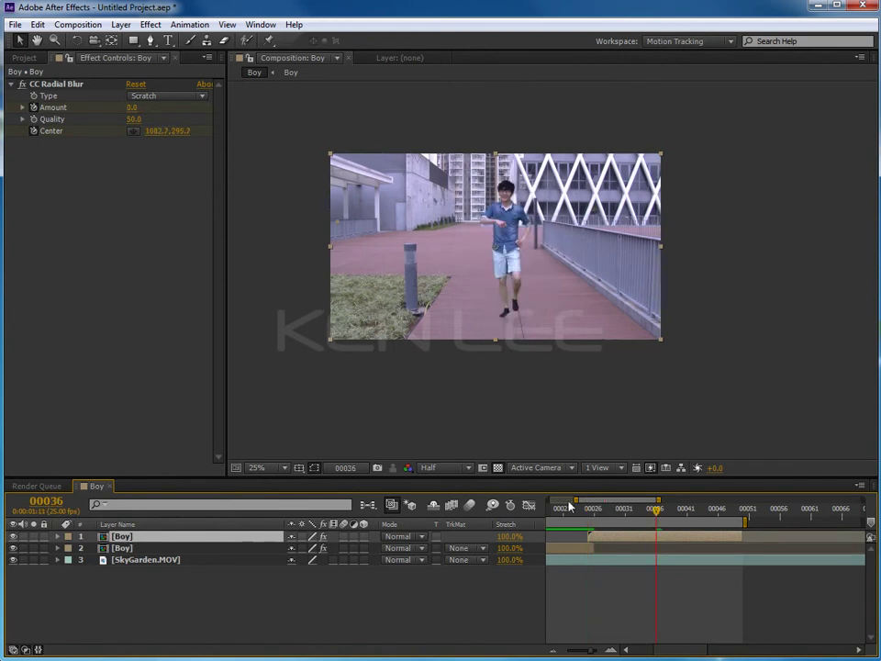
{"action": "key", "text": "s"}
{"action": "left_click_drag", "start_coordinate": [318, 547], "coordinate": [289, 554]}
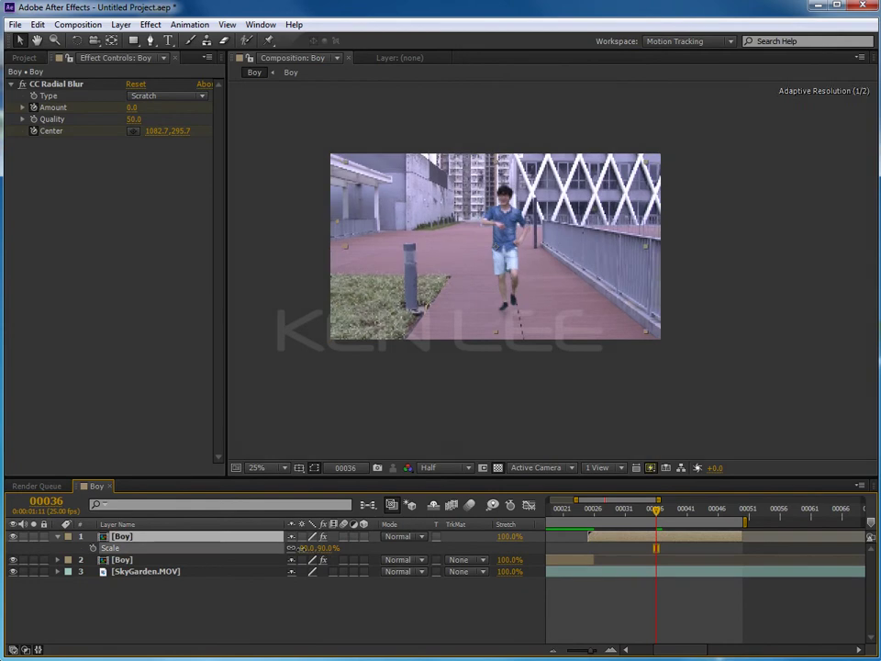
{"action": "left_click_drag", "start_coordinate": [550, 266], "coordinate": [506, 245]}
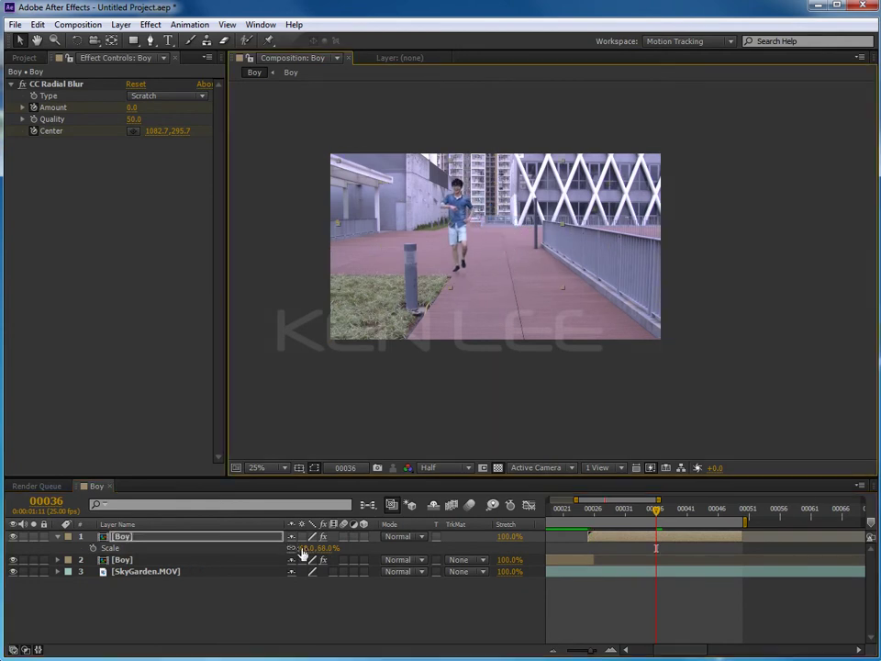
{"action": "left_click_drag", "start_coordinate": [304, 548], "coordinate": [293, 545]}
{"action": "left_click_drag", "start_coordinate": [508, 246], "coordinate": [502, 250]}
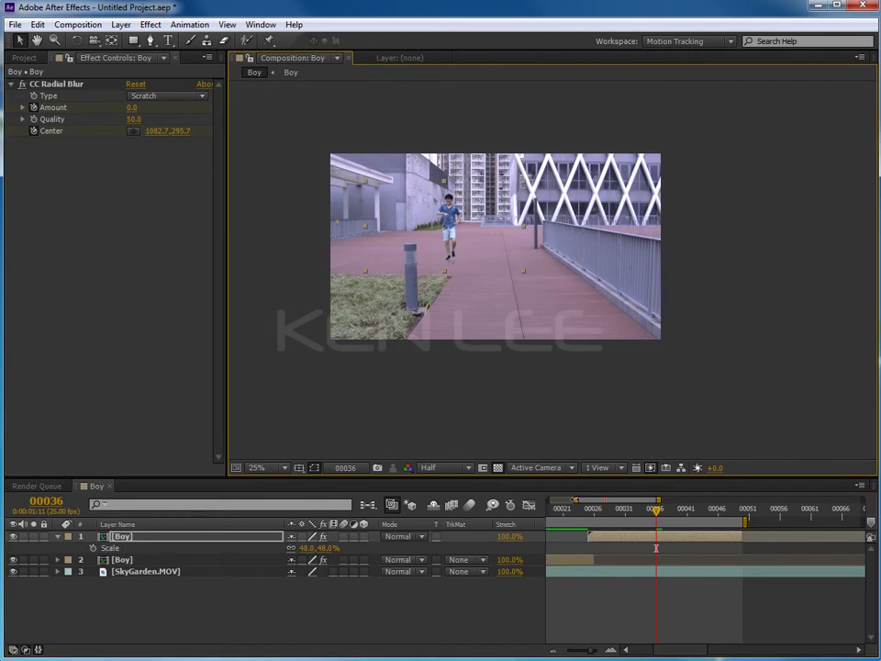
{"action": "key", "text": "minus"}
{"action": "left_click", "coordinate": [601, 511]}
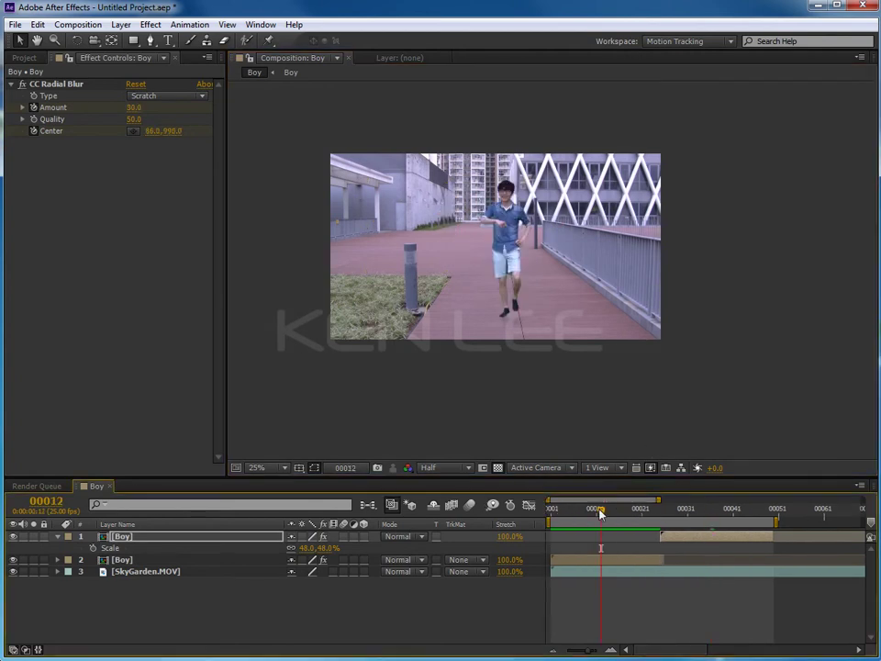
{"action": "left_click", "coordinate": [705, 511]}
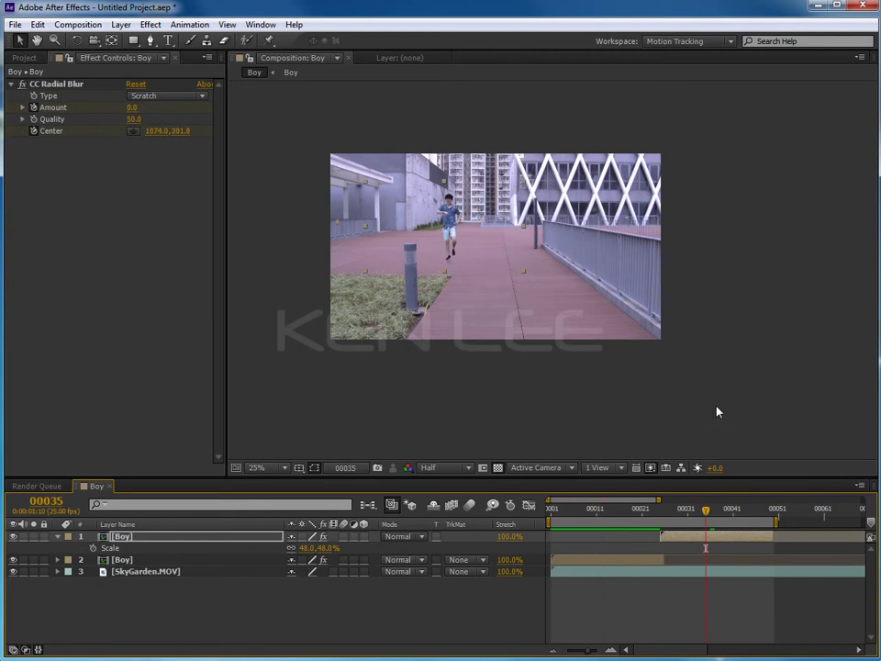
Preview the composition with the smaller Boy copy
{"action": "scroll", "coordinate": [715, 395], "scroll_direction": "up", "scroll_amount": 2}
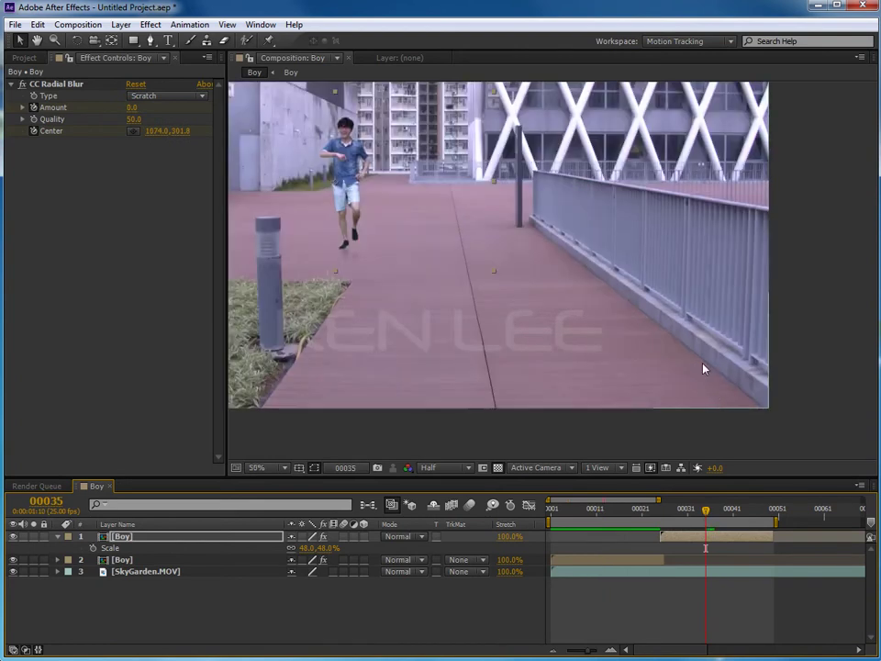
{"action": "left_click_drag", "start_coordinate": [712, 385], "coordinate": [790, 422]}
{"action": "key", "text": "space"}
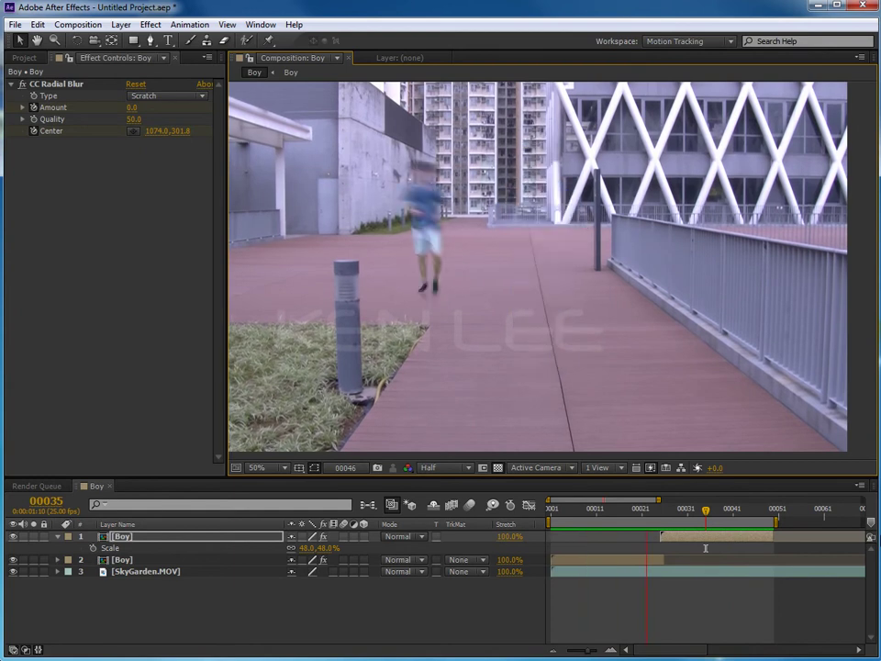
{"action": "key", "text": "space"}
Reset the viewer to 25%, move the copy back to frame 0, and delete it
{"action": "key", "text": "comma"}
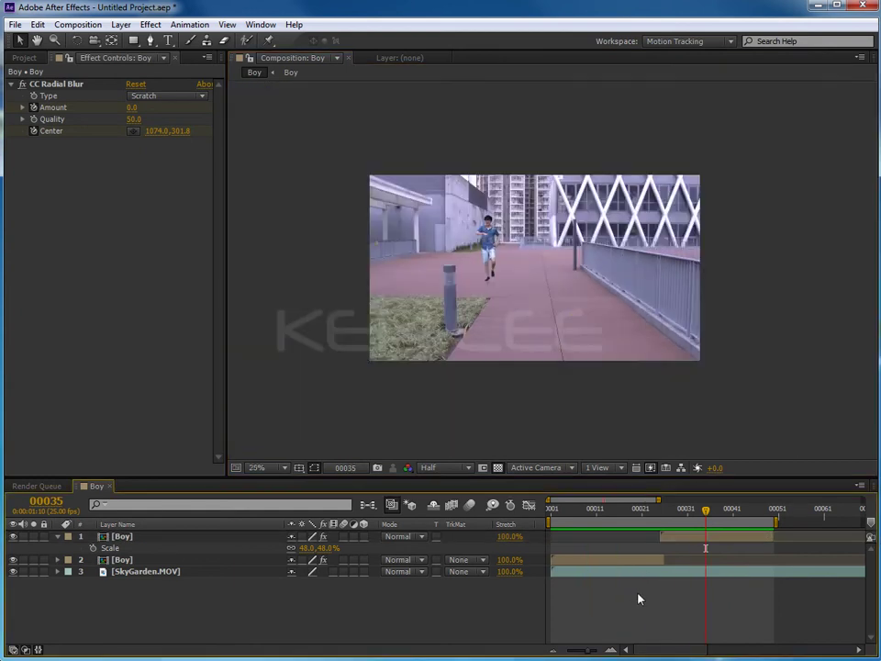
{"action": "left_click_drag", "start_coordinate": [681, 541], "coordinate": [571, 541]}
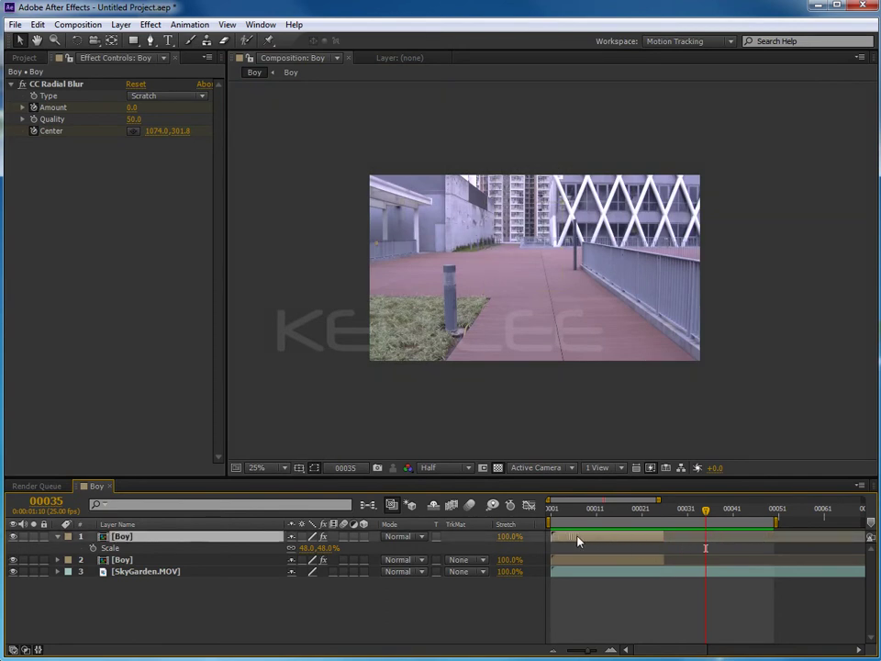
{"action": "left_click", "coordinate": [57, 537]}
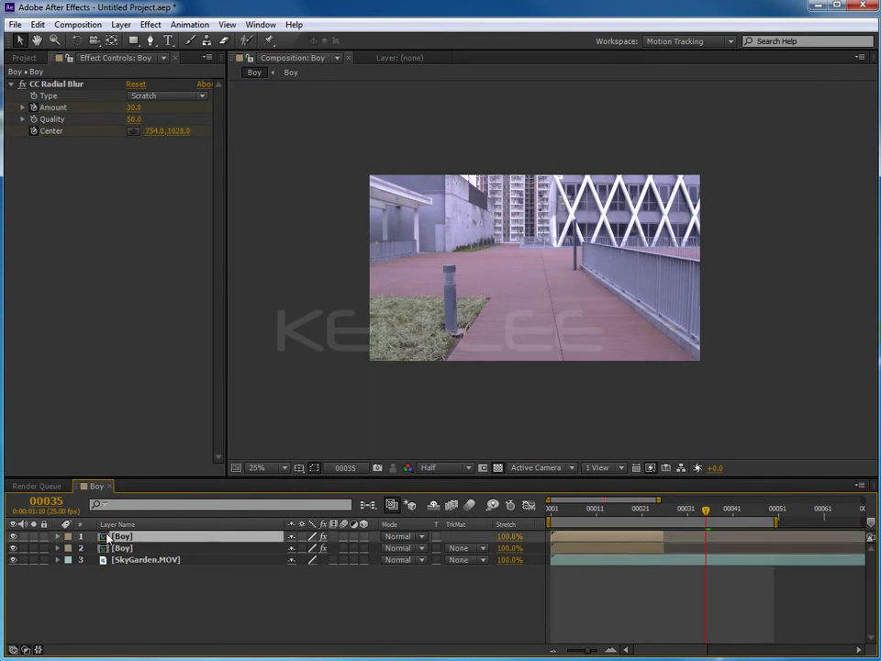
{"action": "key", "text": "Delete"}
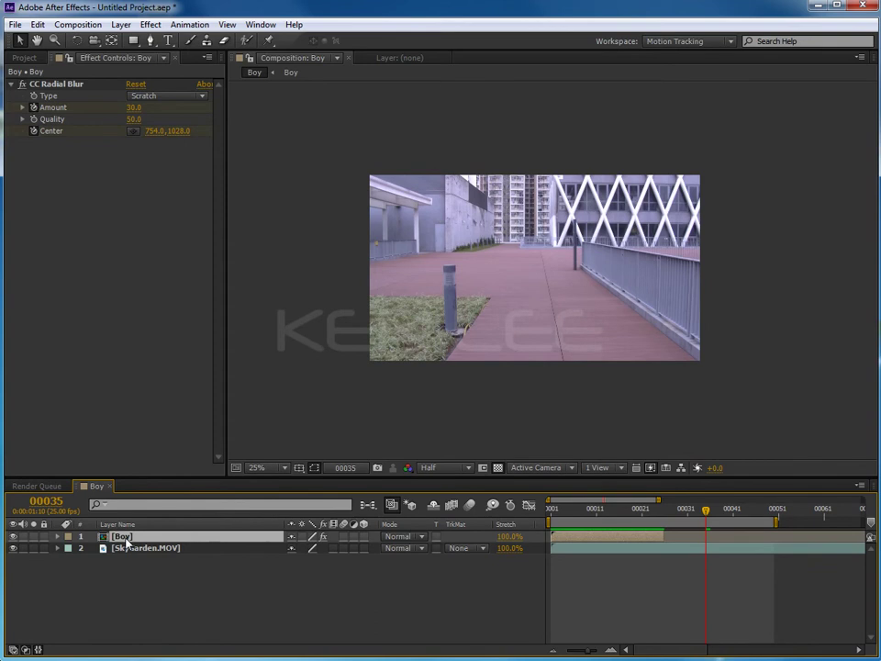
Duplicate Boy into five stacked layers and select all five Boy layers
{"action": "key", "text": "ctrl+d"}
{"action": "key", "text": "ctrl+d"}
{"action": "key", "text": "ctrl+d"}
{"action": "key", "text": "ctrl+d"}
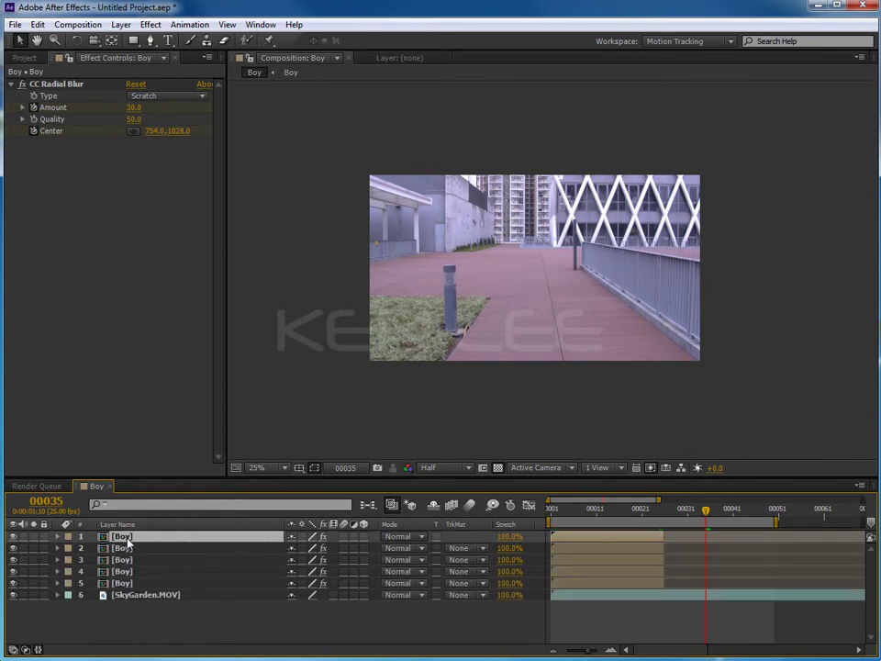
{"action": "left_click_drag", "start_coordinate": [660, 500], "coordinate": [801, 500]}
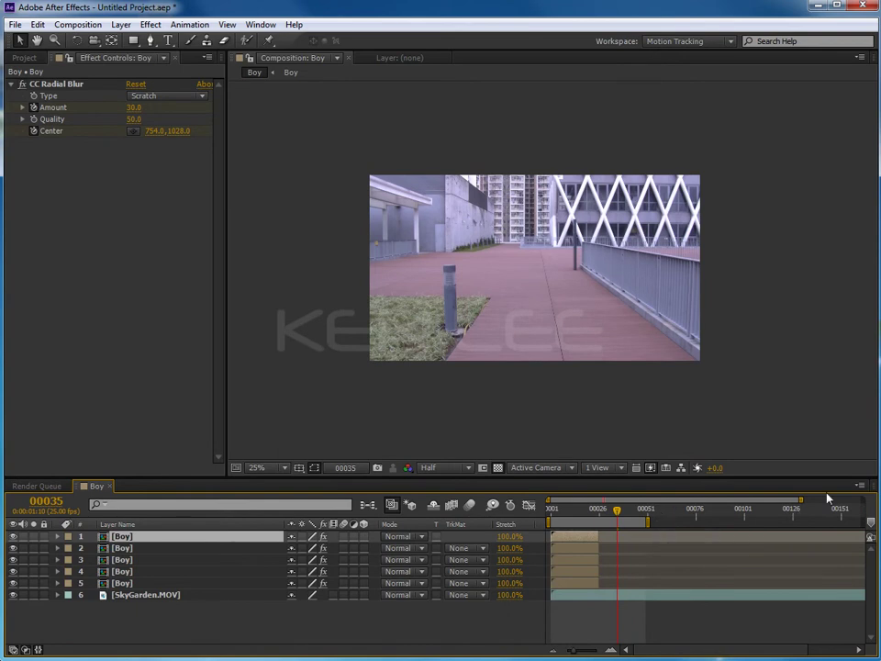
{"action": "left_click_drag", "start_coordinate": [801, 500], "coordinate": [860, 500]}
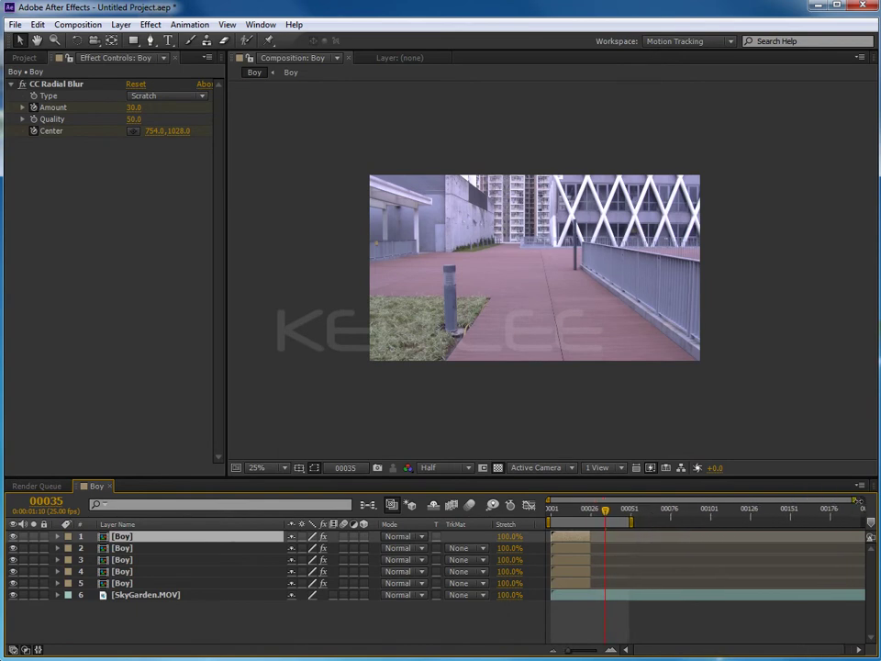
{"action": "left_click", "coordinate": [247, 605]}
{"action": "left_click", "coordinate": [118, 538]}
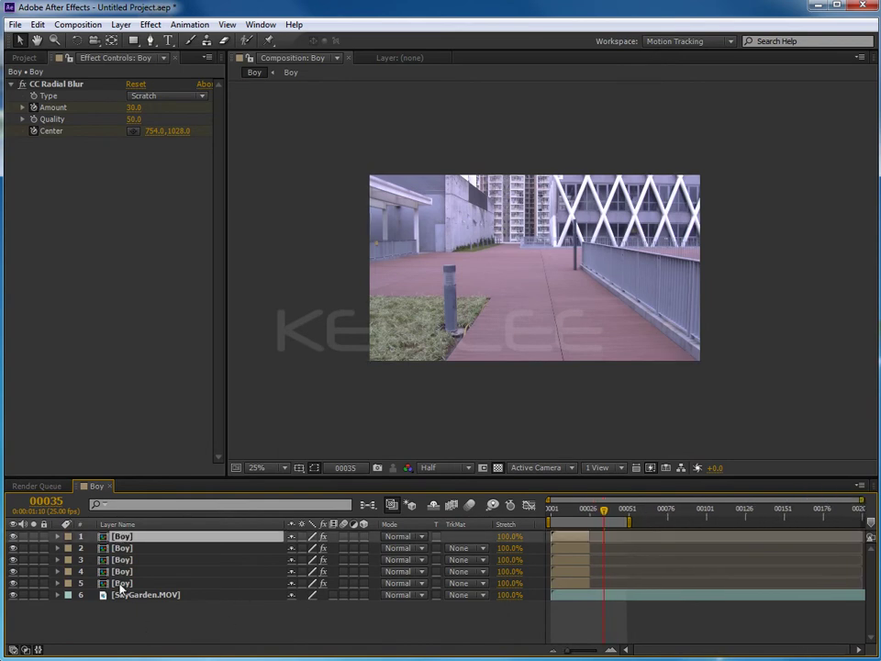
{"action": "left_click", "coordinate": [119, 584], "text": "shift"}
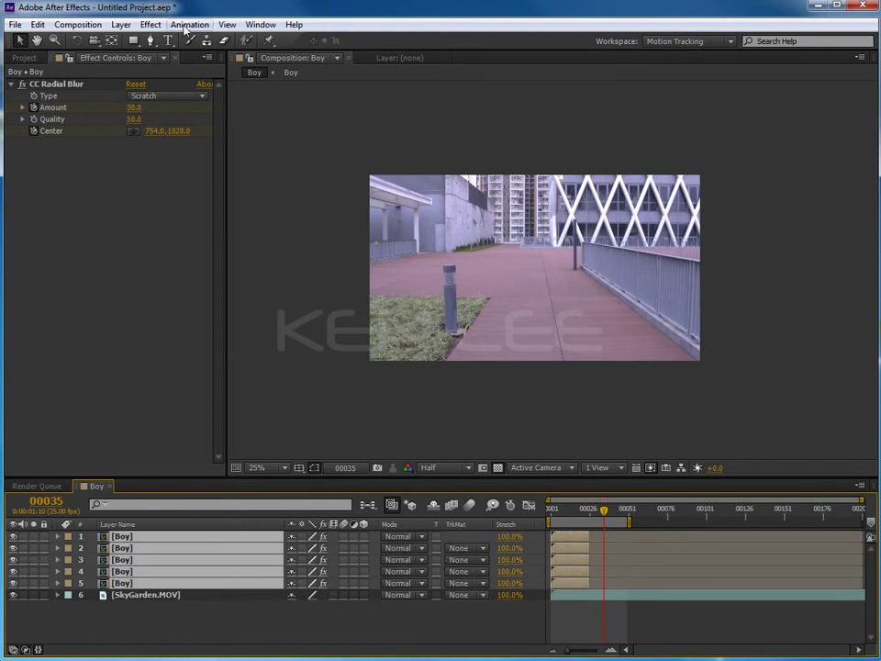
Apply Keyframe Assistant > Sequence Layers with default settings to the five Boy layers
{"action": "left_click", "coordinate": [188, 24]}
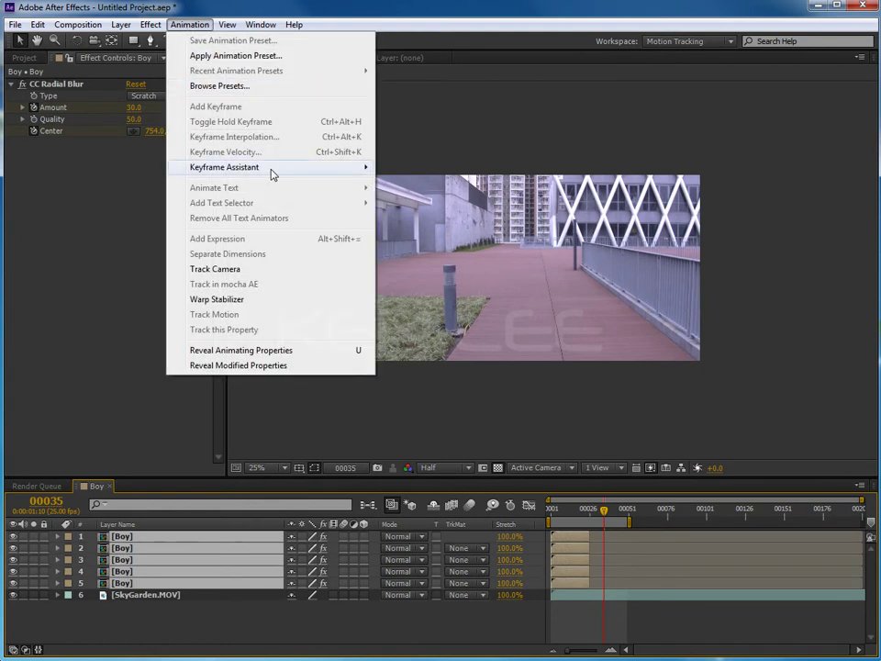
{"action": "mouse_move", "coordinate": [271, 174]}
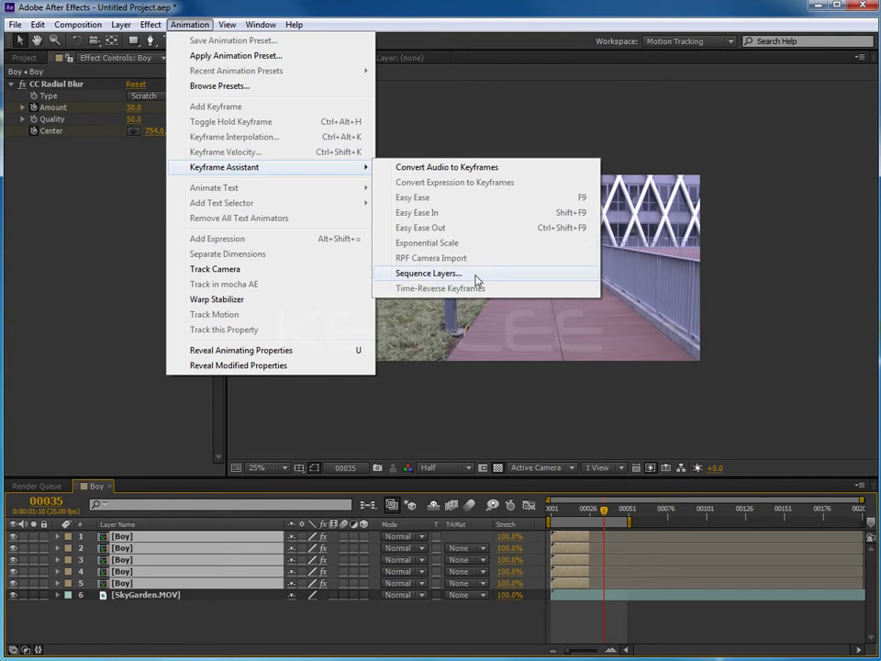
{"action": "left_click", "coordinate": [427, 273]}
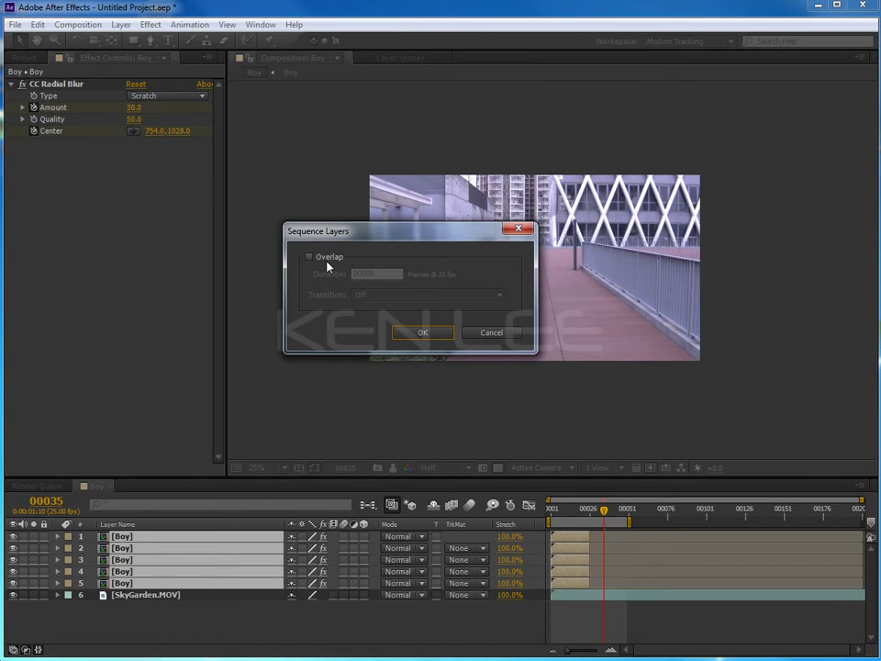
{"action": "left_click", "coordinate": [421, 334]}
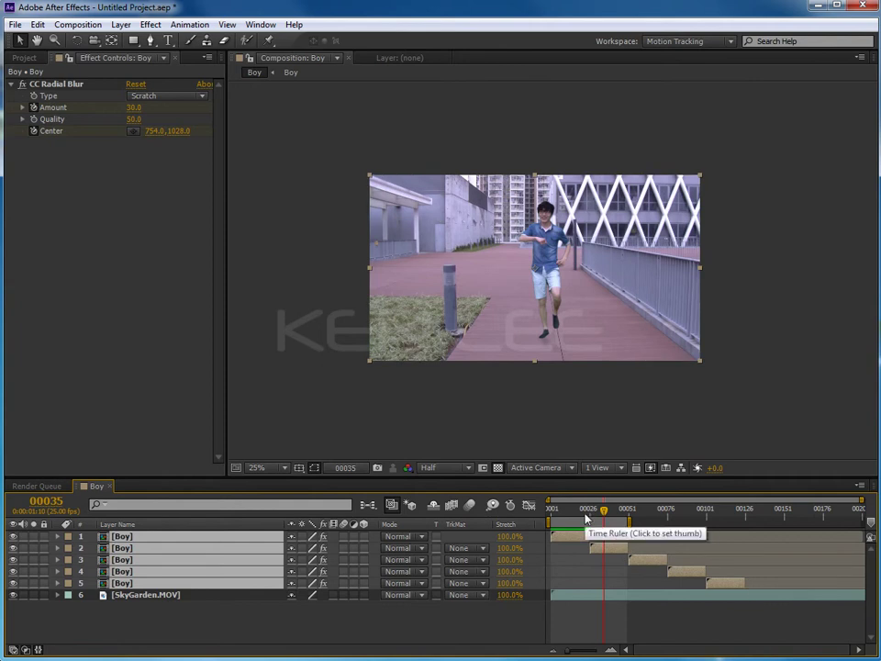
Scale the second boy to 50% and move him to the walkway's left side
{"action": "left_click", "coordinate": [561, 630]}
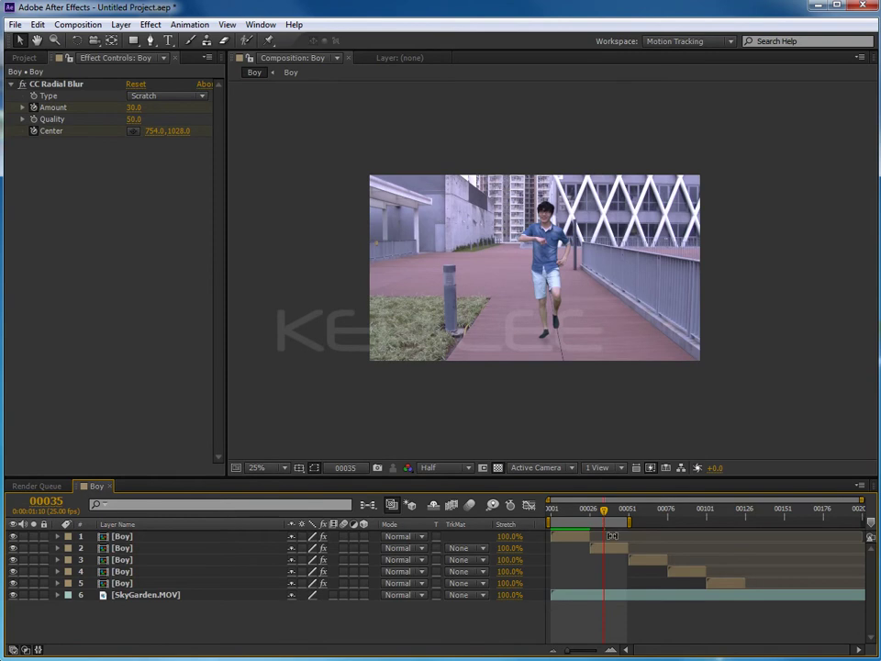
{"action": "key", "text": "period"}
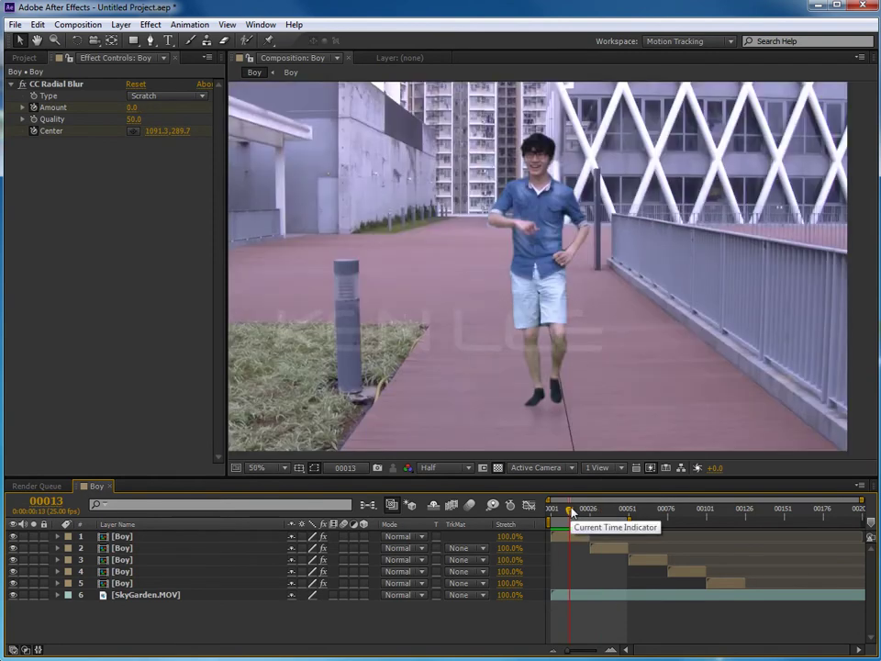
{"action": "left_click_drag", "start_coordinate": [570, 511], "coordinate": [608, 519]}
{"action": "left_click", "coordinate": [601, 547]}
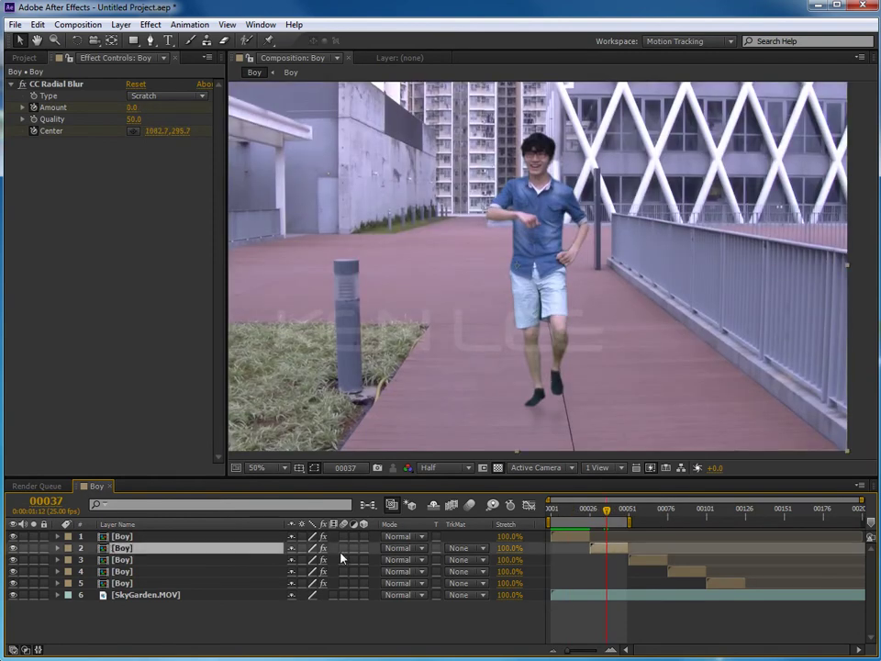
{"action": "key", "text": "s"}
{"action": "left_click_drag", "start_coordinate": [311, 563], "coordinate": [265, 563]}
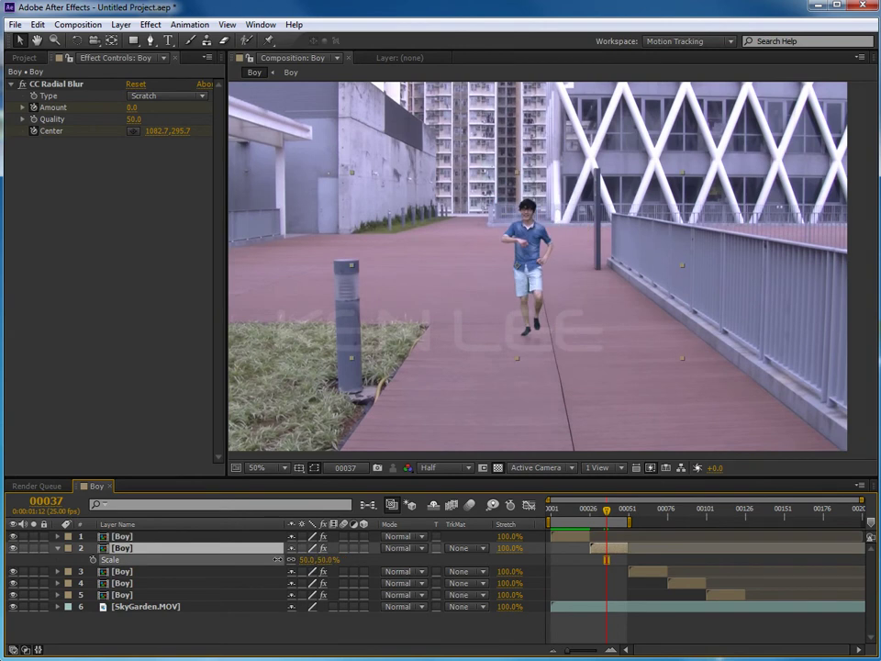
{"action": "mouse_move", "coordinate": [515, 298]}
{"action": "left_mouse_down"}
{"action": "mouse_move", "coordinate": [307, 252]}
{"action": "mouse_move", "coordinate": [289, 266]}
{"action": "left_mouse_up"}
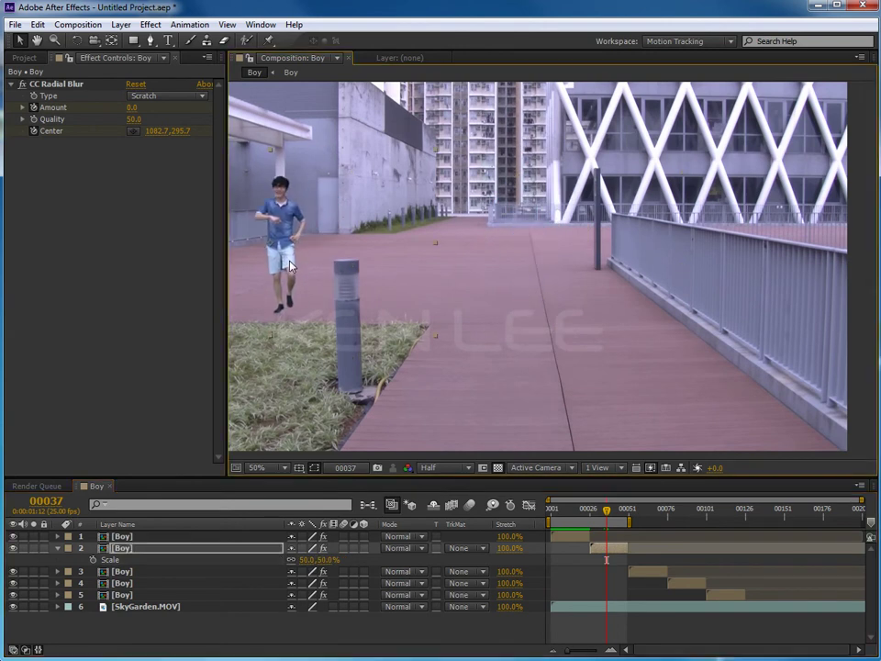
Scale the third boy to 20% at frame 62
{"action": "left_click", "coordinate": [645, 510]}
{"action": "left_click", "coordinate": [647, 571]}
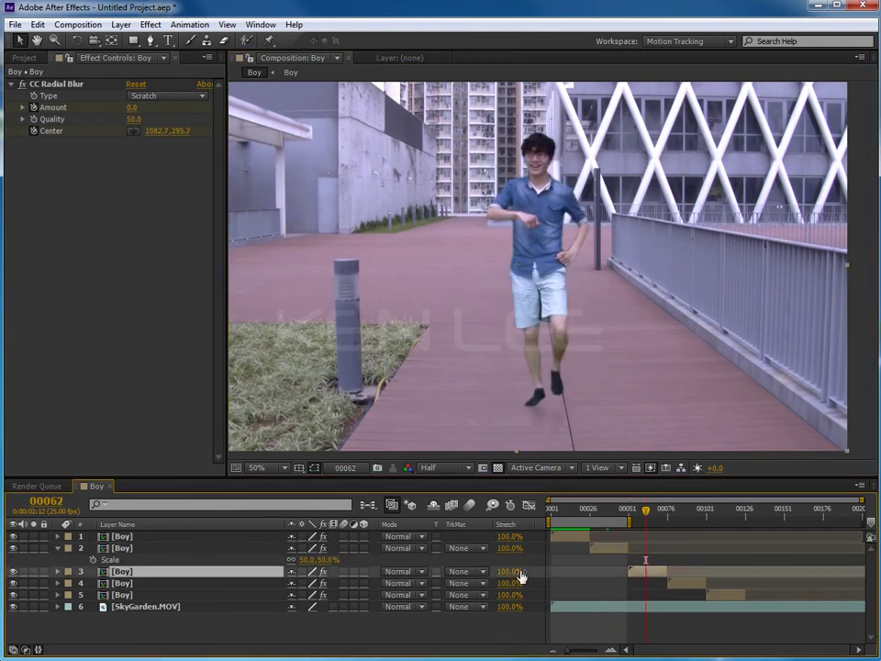
{"action": "key", "text": "s"}
{"action": "left_click_drag", "start_coordinate": [331, 583], "coordinate": [266, 582]}
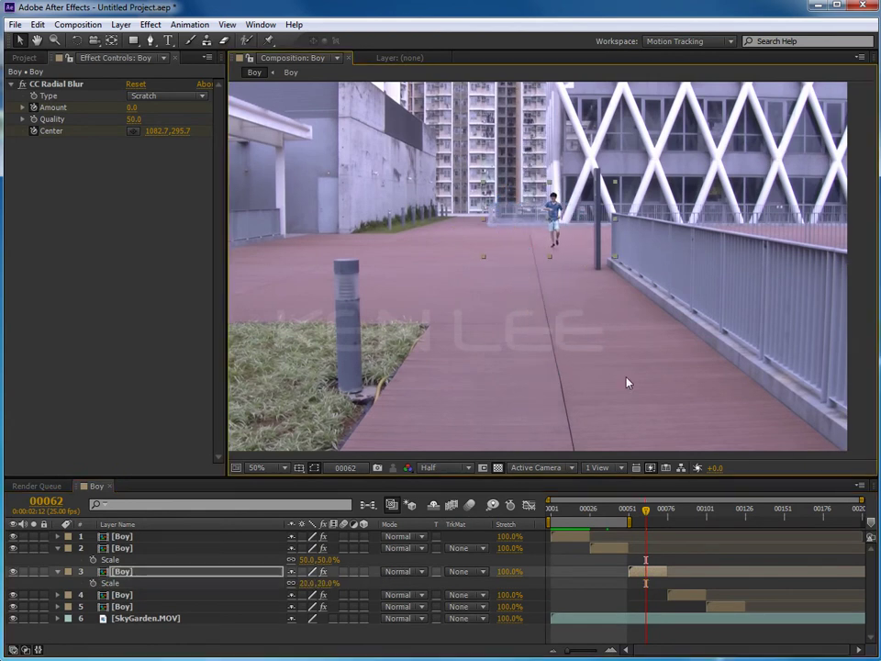
Scale the fourth boy to 60% and place him beside the railing
{"action": "left_click", "coordinate": [681, 510]}
{"action": "left_click", "coordinate": [692, 597]}
{"action": "key", "text": "s"}
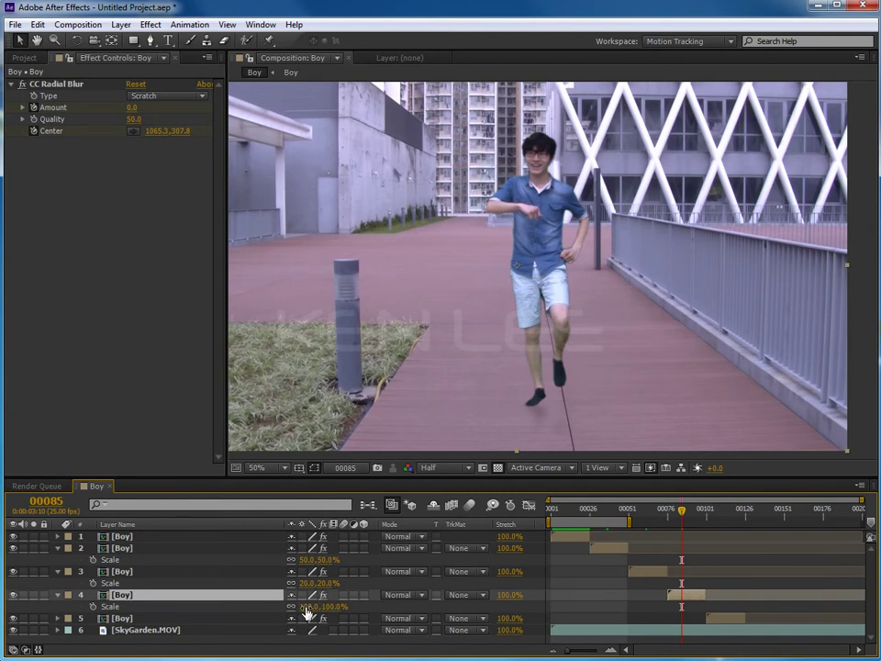
{"action": "left_click_drag", "start_coordinate": [312, 607], "coordinate": [278, 607]}
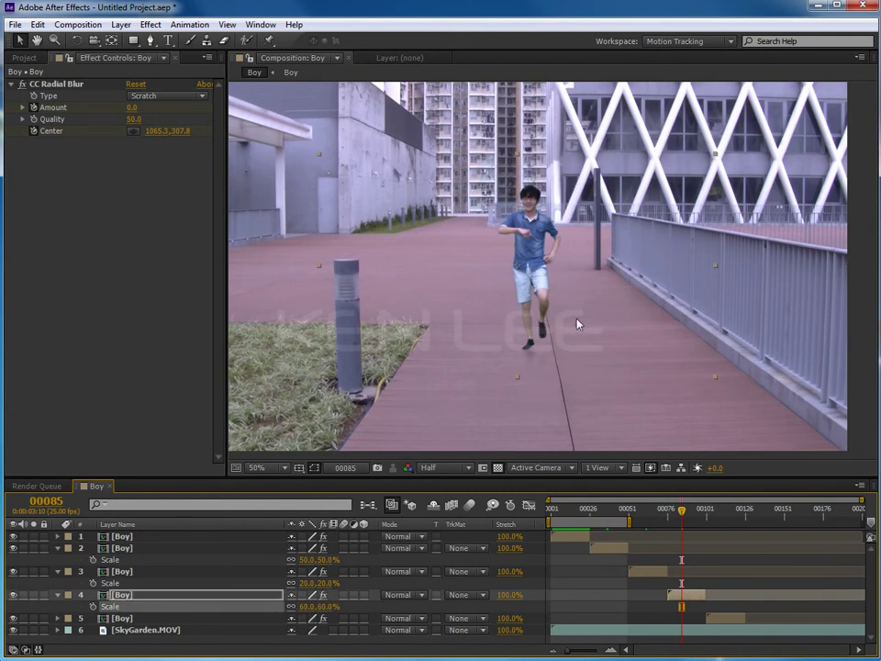
{"action": "left_click_drag", "start_coordinate": [545, 297], "coordinate": [661, 280]}
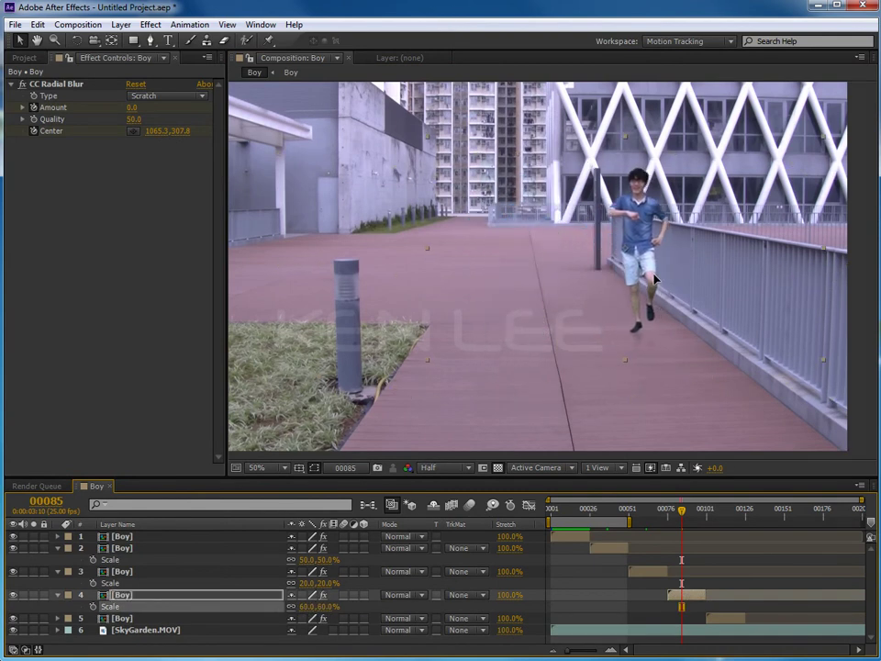
Scale the fifth boy to 7% and move him far up the walkway
{"action": "left_click", "coordinate": [722, 510]}
{"action": "left_click", "coordinate": [725, 618]}
{"action": "key", "text": "s"}
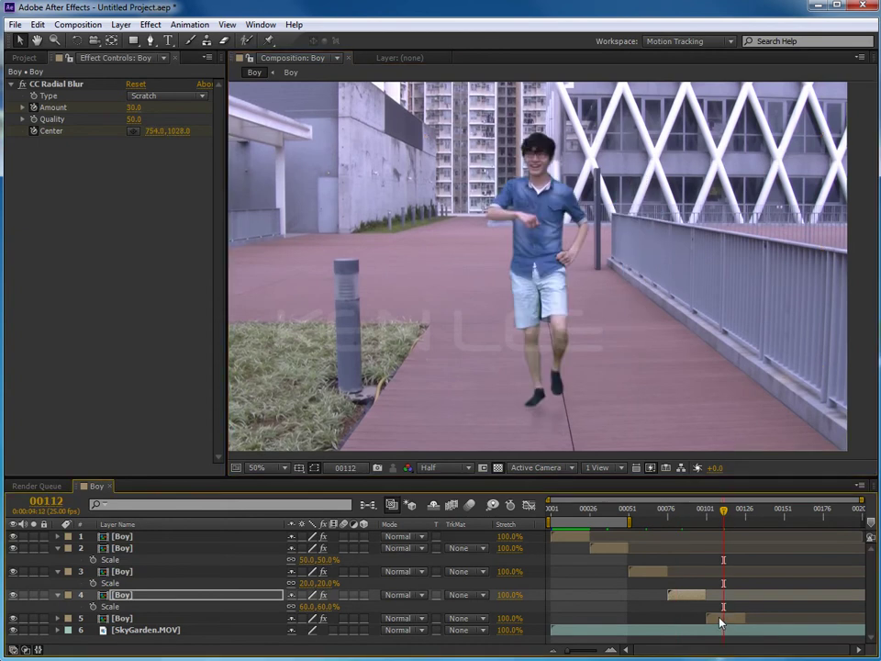
{"action": "left_click_drag", "start_coordinate": [324, 629], "coordinate": [253, 624]}
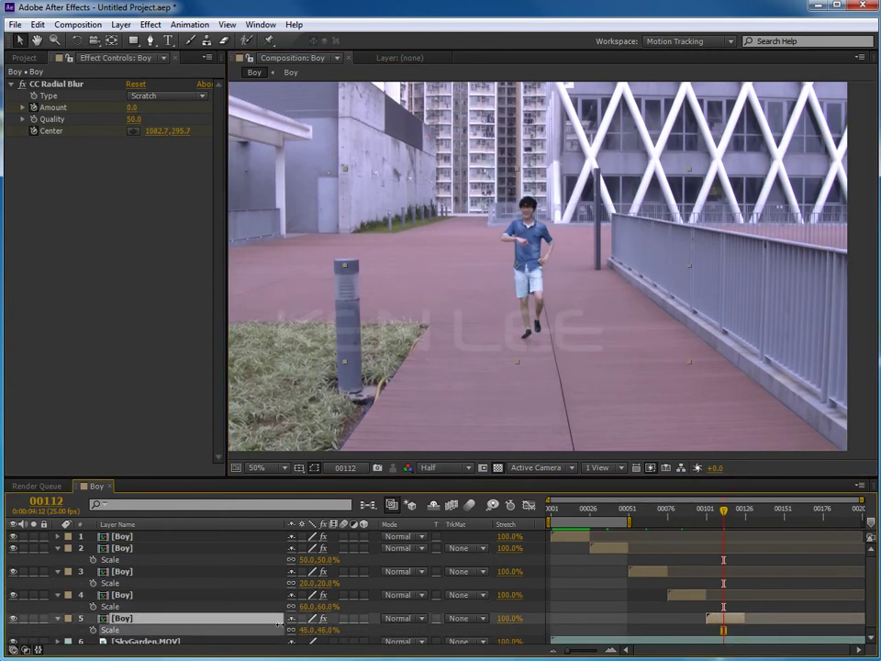
{"action": "key", "text": "Return"}
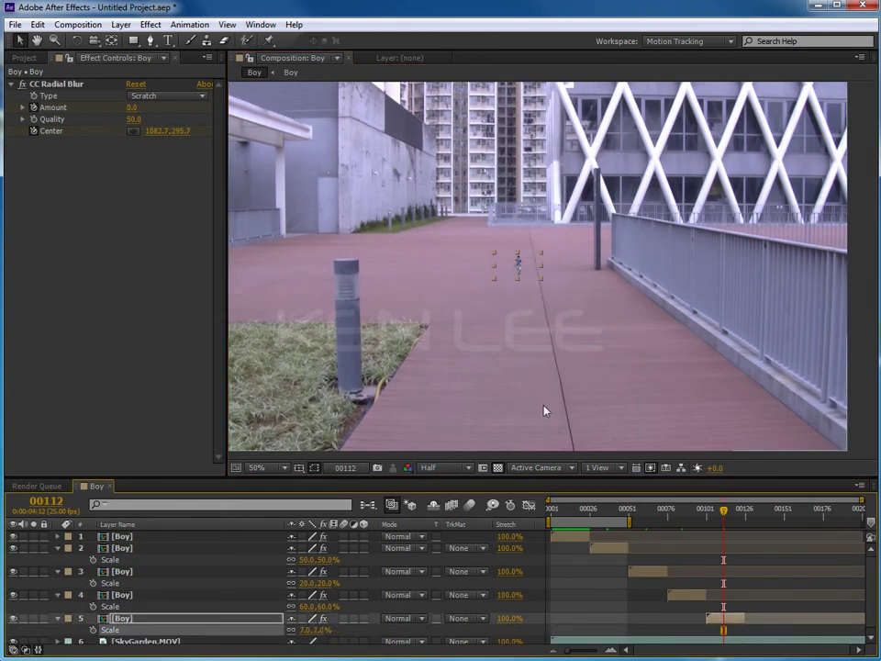
{"action": "left_click_drag", "start_coordinate": [532, 255], "coordinate": [493, 227]}
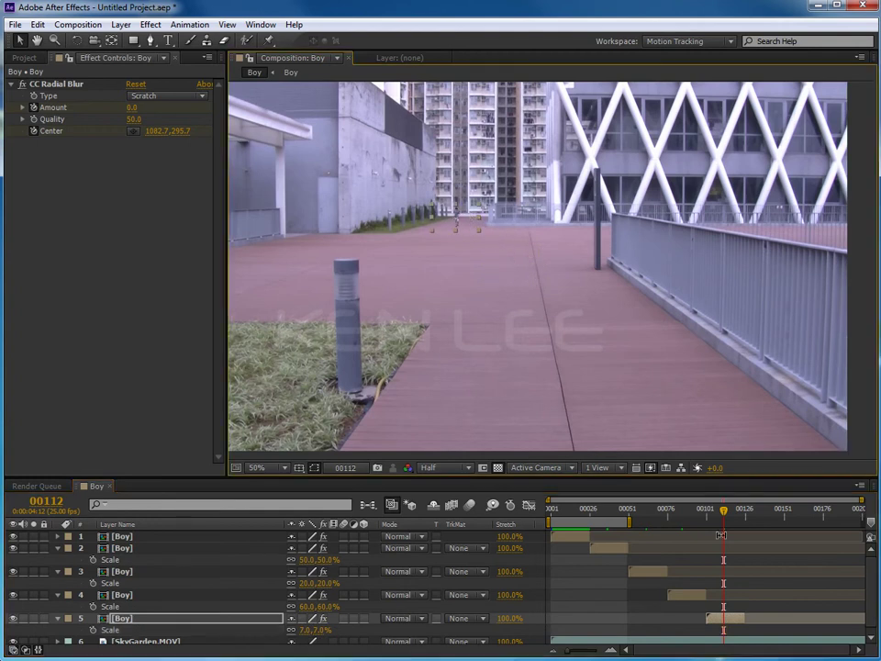
Preview the result, collapse the Scale properties, and select all five Boy layers
{"action": "left_click_drag", "start_coordinate": [733, 516], "coordinate": [739, 516]}
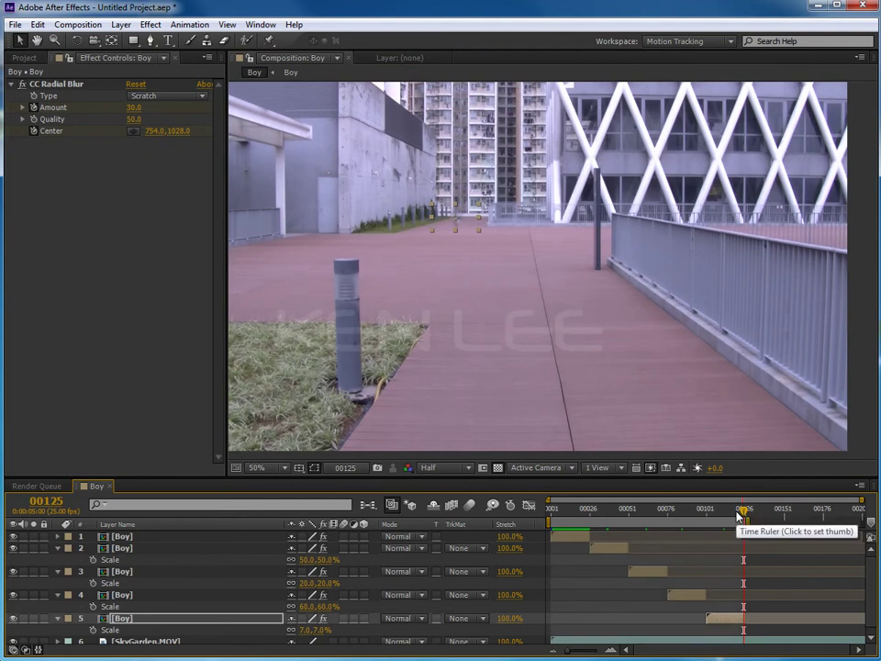
{"action": "key", "text": "space"}
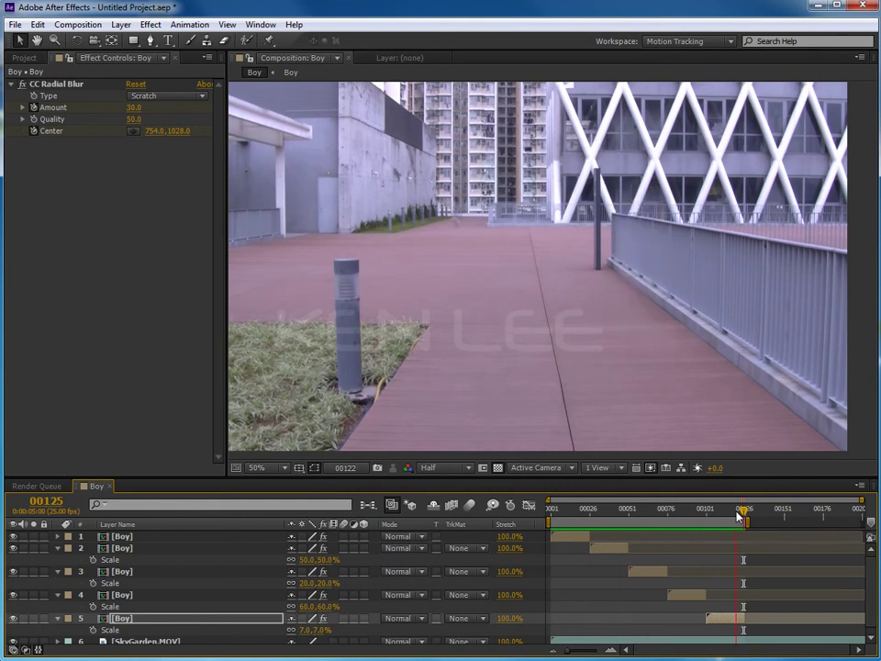
{"action": "key", "text": "space"}
{"action": "key", "text": "s"}
{"action": "left_click", "coordinate": [122, 594]}
{"action": "key", "text": "s"}
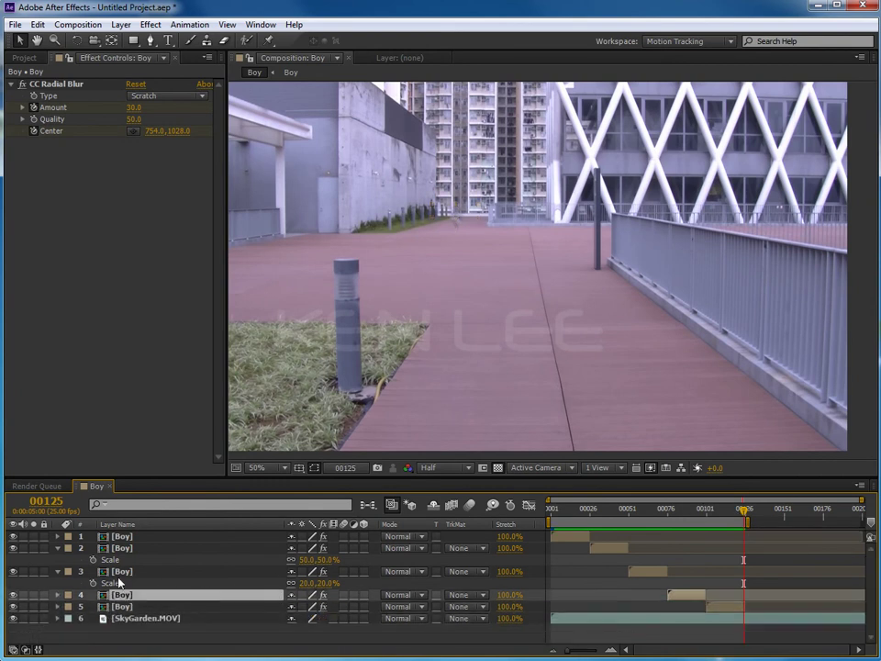
{"action": "left_click", "coordinate": [118, 571]}
{"action": "left_click", "coordinate": [222, 621]}
{"action": "key", "text": "s"}
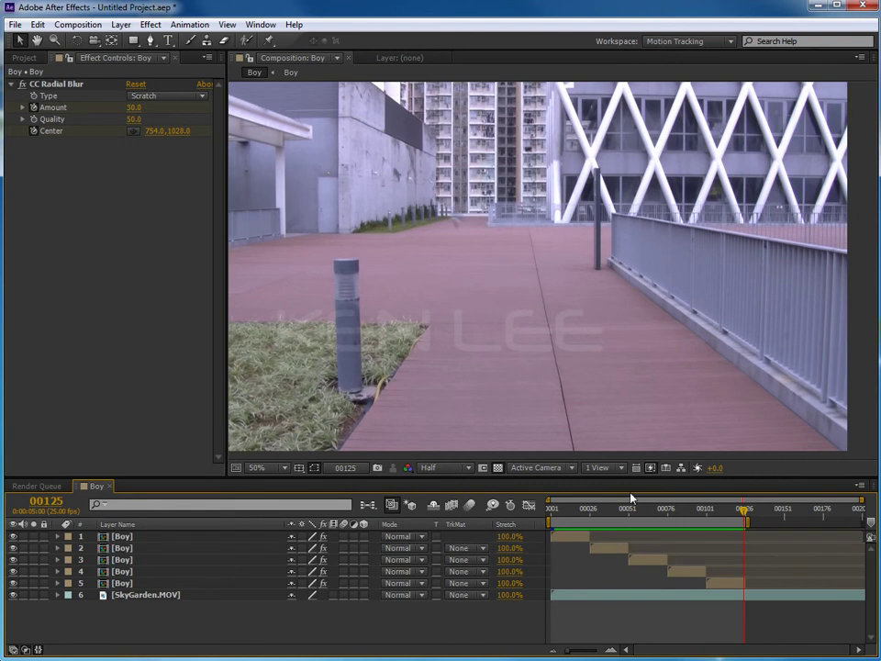
{"action": "left_click", "coordinate": [548, 508]}
{"action": "left_click", "coordinate": [112, 538]}
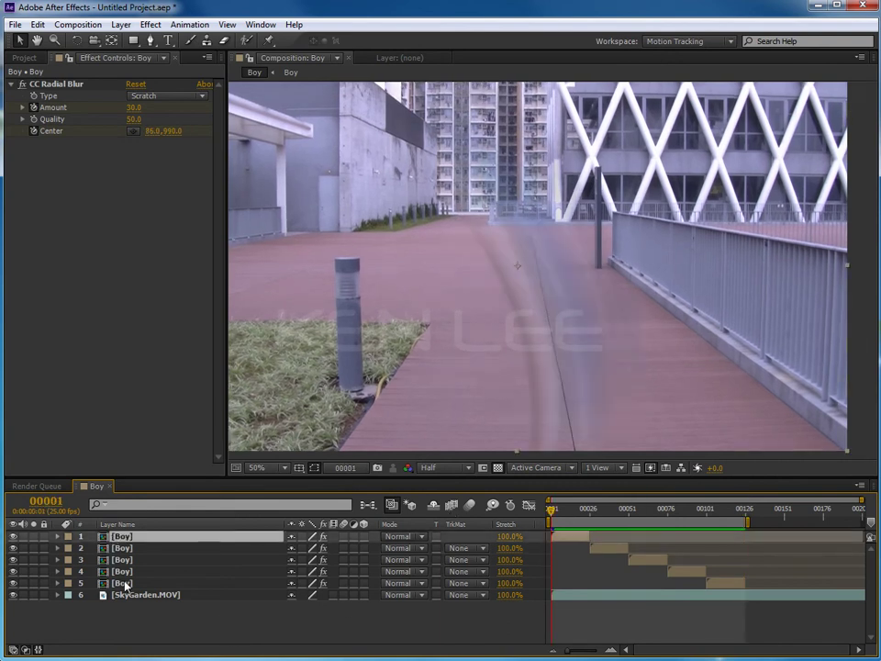
{"action": "left_click", "coordinate": [122, 582], "text": "shift"}
Re-run Sequence Layers on the five Boy layers with Overlap on and a 15-frame duration
{"action": "left_click", "coordinate": [184, 26]}
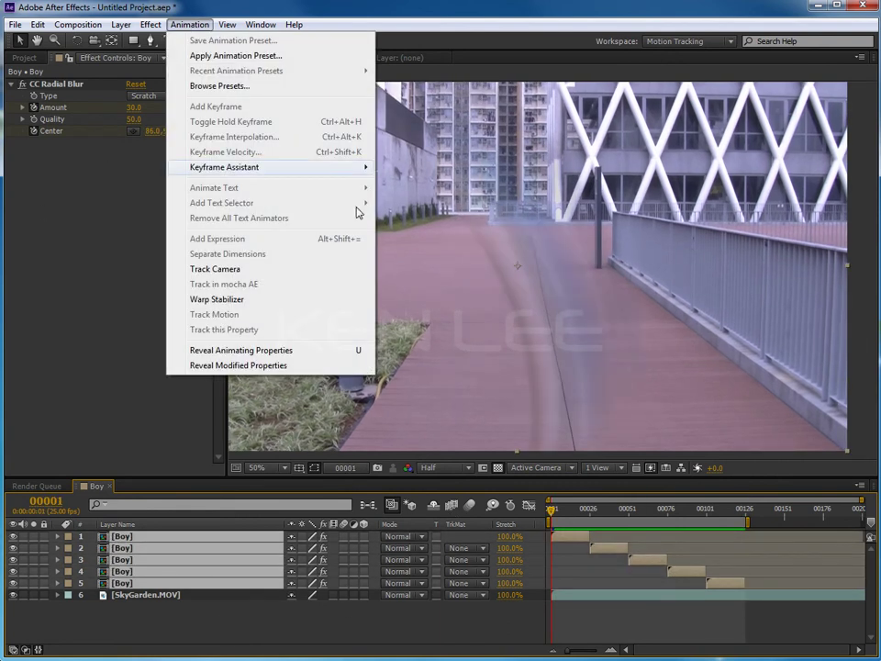
{"action": "mouse_move", "coordinate": [348, 166]}
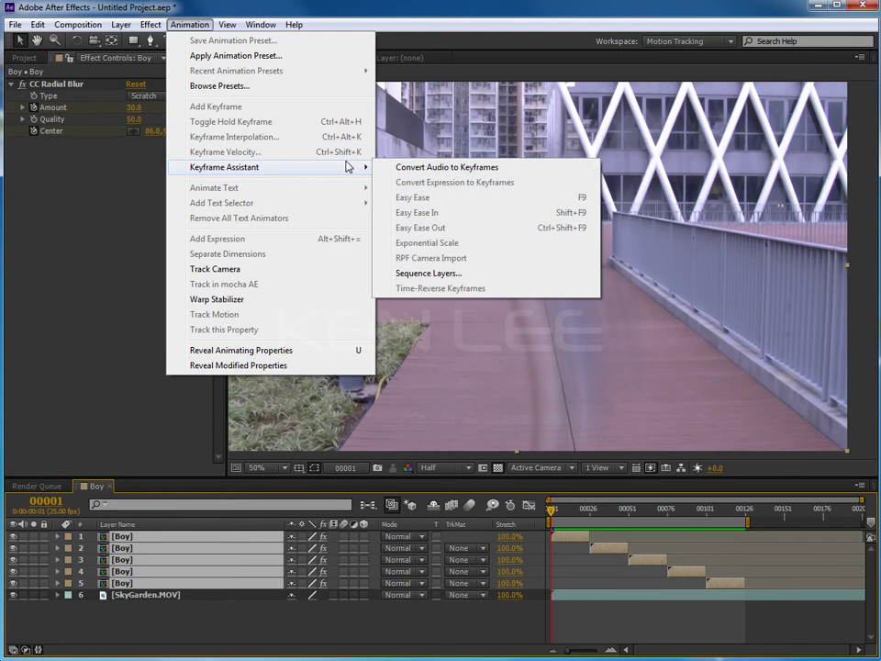
{"action": "left_click", "coordinate": [451, 273]}
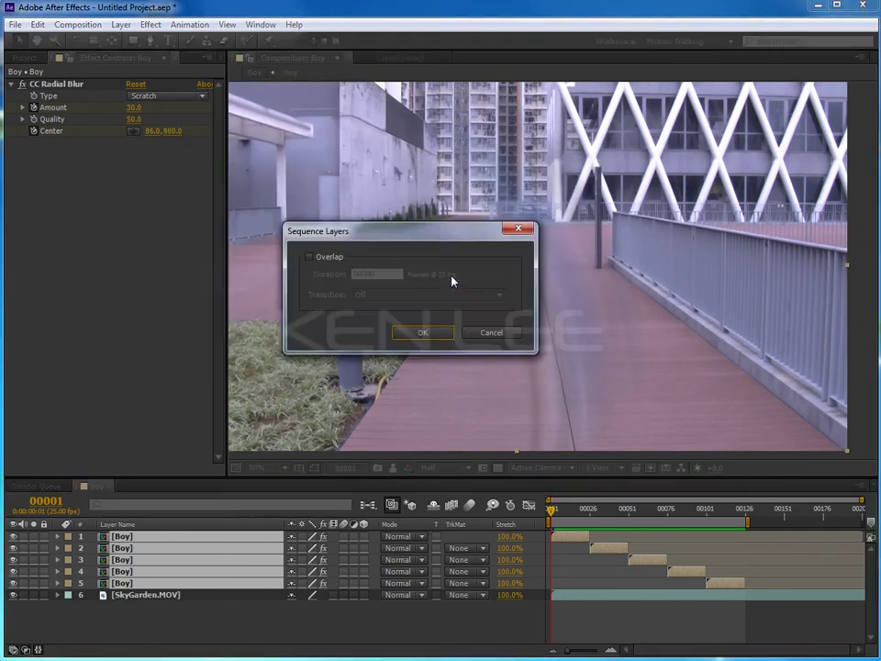
{"action": "left_click", "coordinate": [325, 258]}
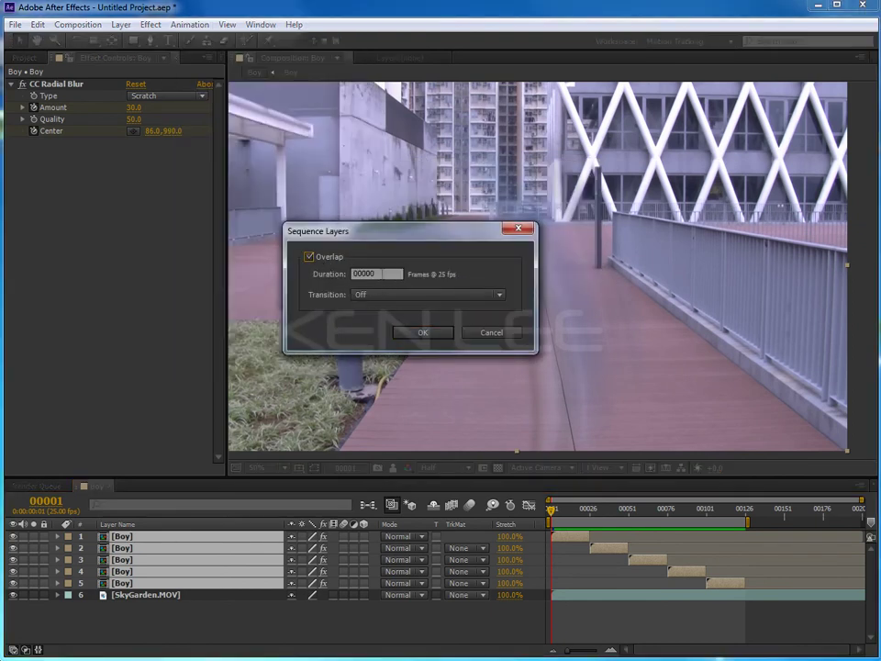
{"action": "type", "text": "15"}
{"action": "left_click", "coordinate": [407, 334]}
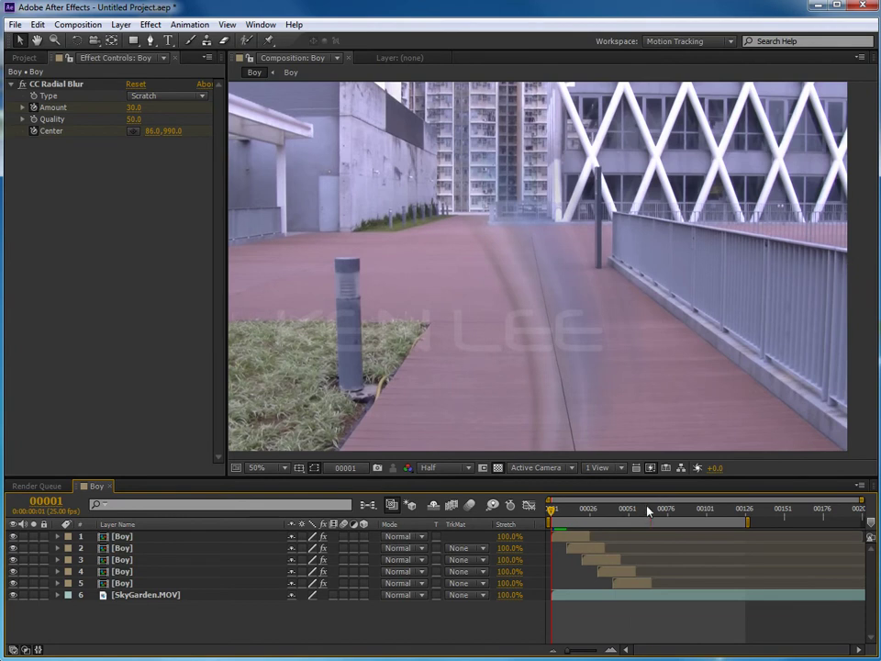
{"action": "left_click", "coordinate": [649, 510]}
{"action": "key", "text": "space"}
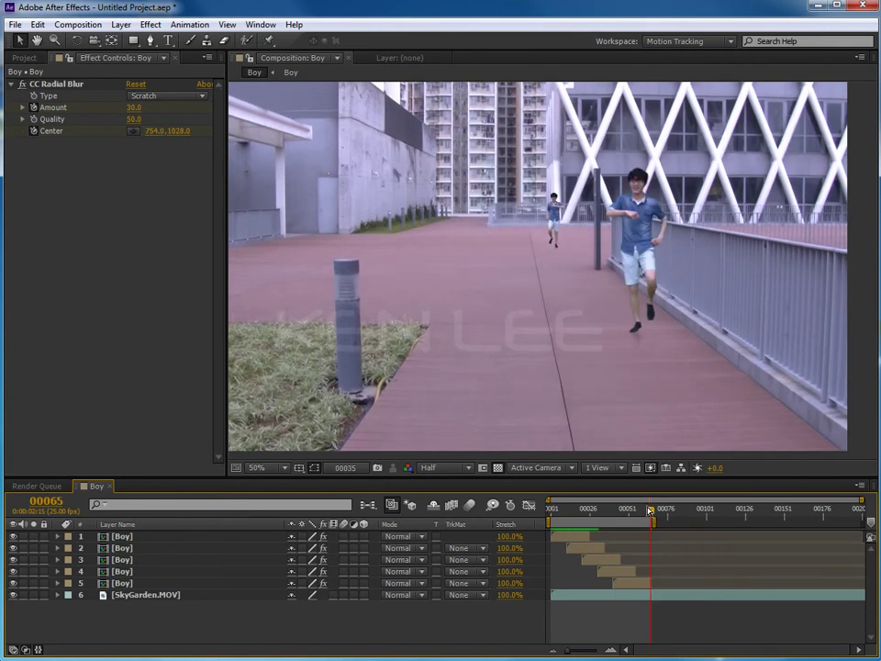